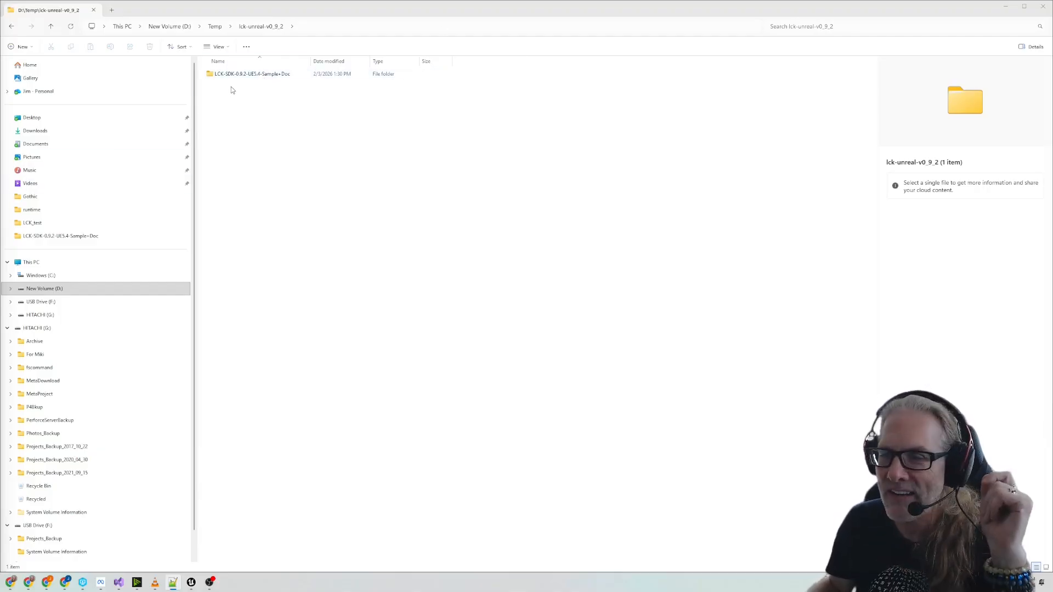
- Examine the Plugins folder of the LCK SDK sample and the Plugins folder of the LCK_test project
double_click(260, 80)
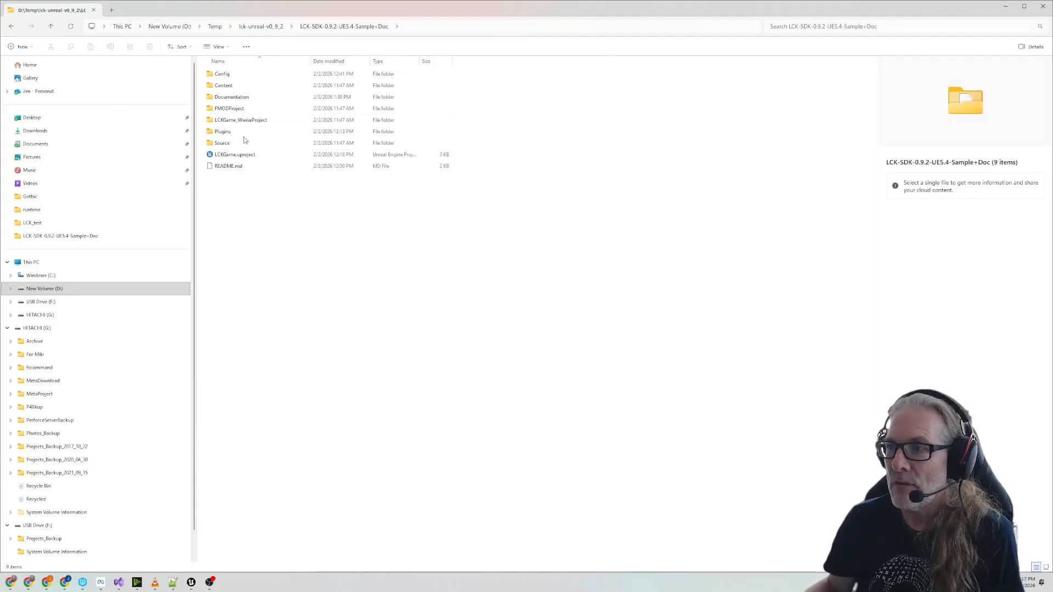
double_click(230, 132)
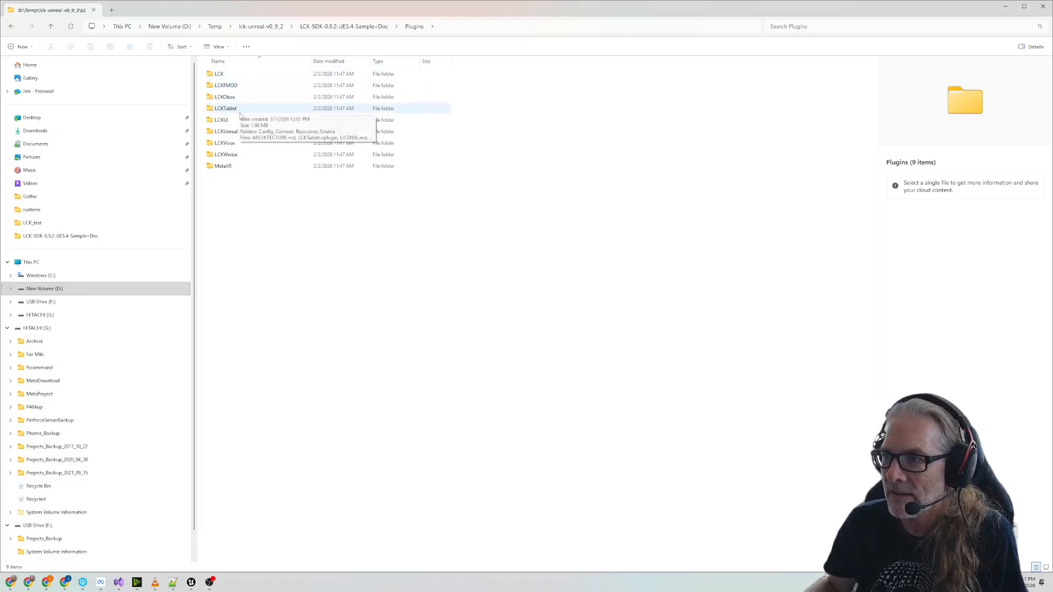
mouse_move(234, 124)
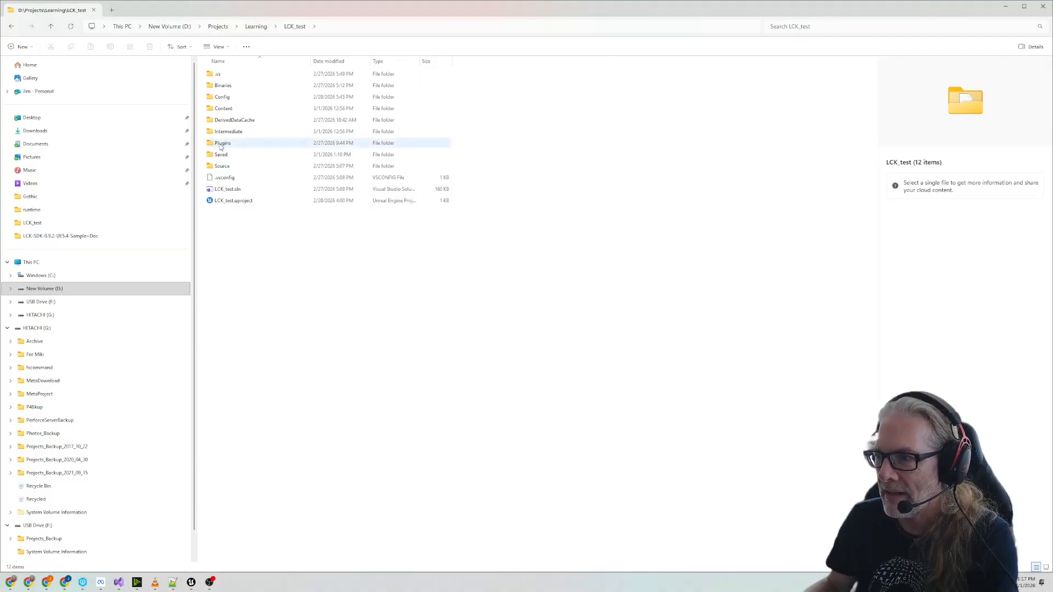
mouse_move(222, 147)
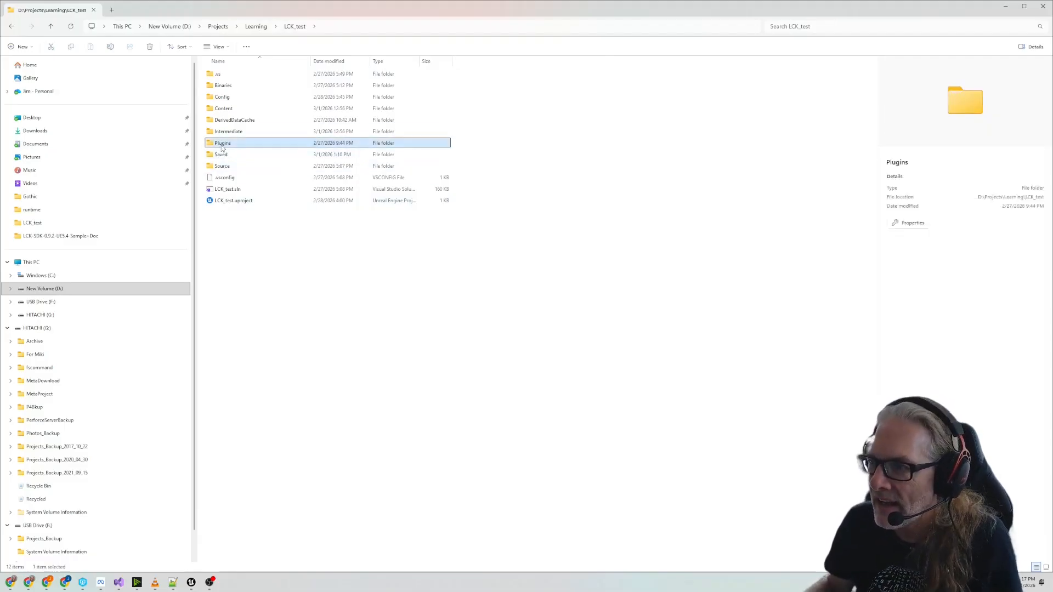
double_click(222, 144)
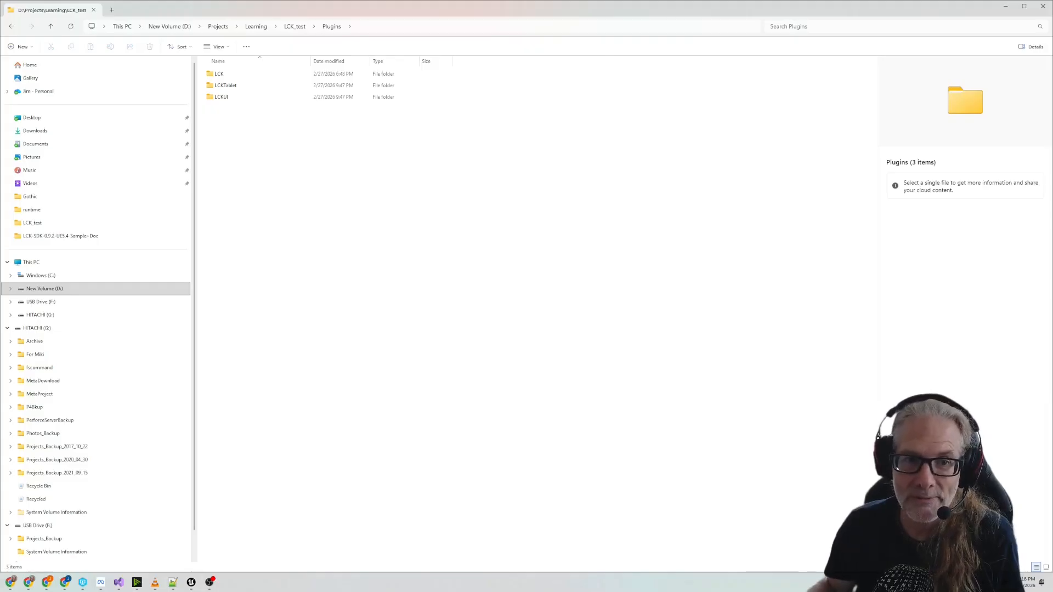
- Switch to Unreal Editor and enable the display of plugin content in the Content Browser
click(193, 585)
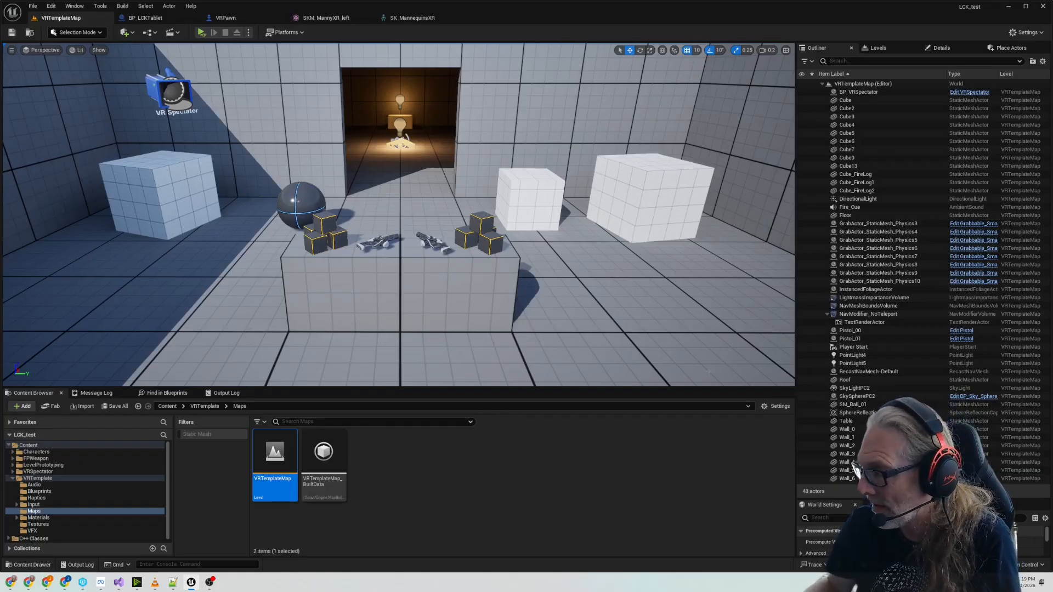
click(778, 406)
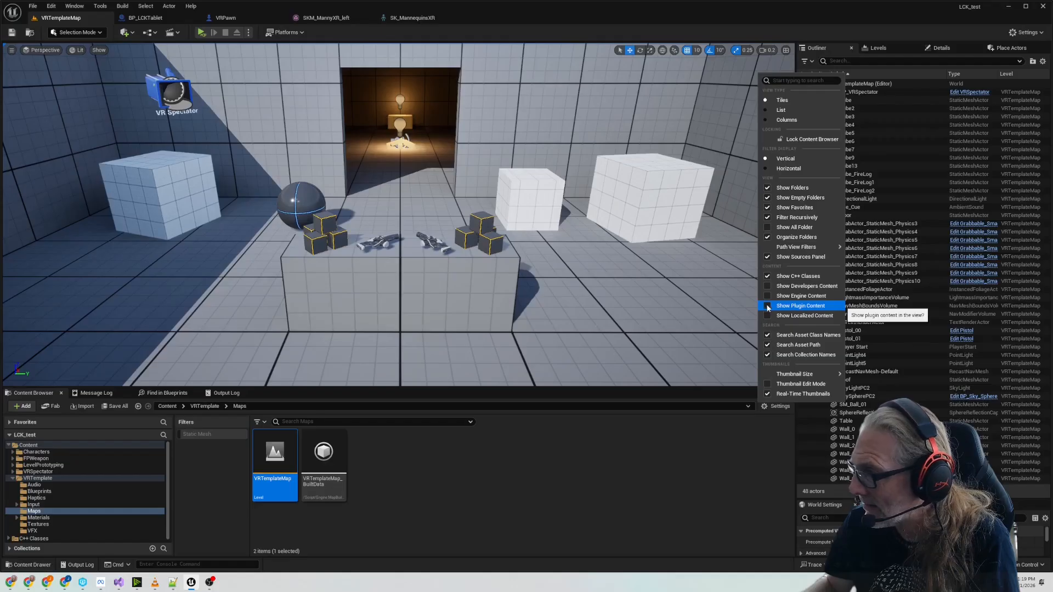
click(768, 306)
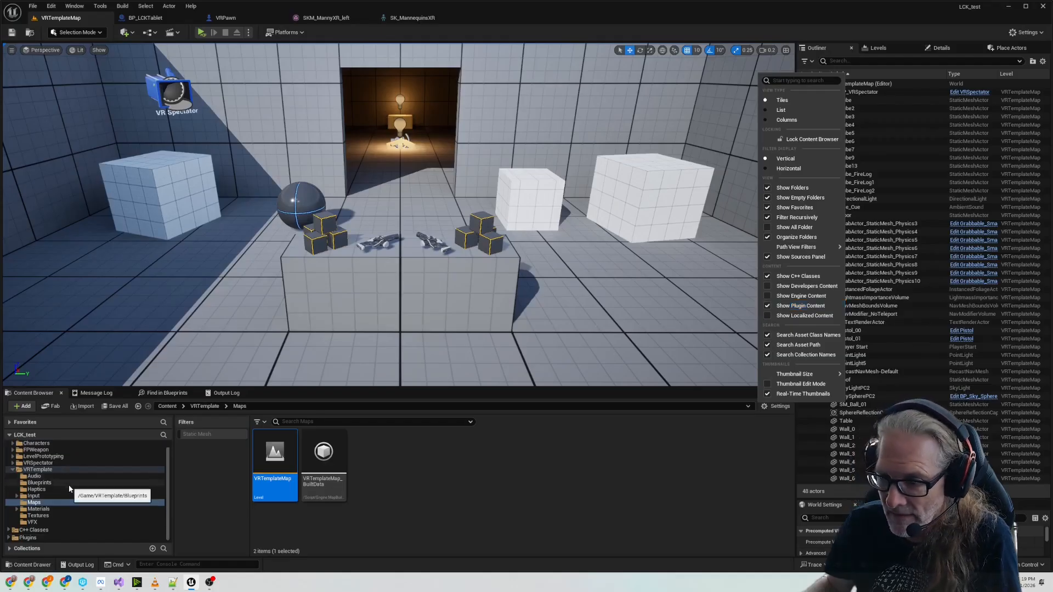
- Open the LCKTabletContent folder inside the LCK Tablet Content plugin in the Content Browser
click(47, 525)
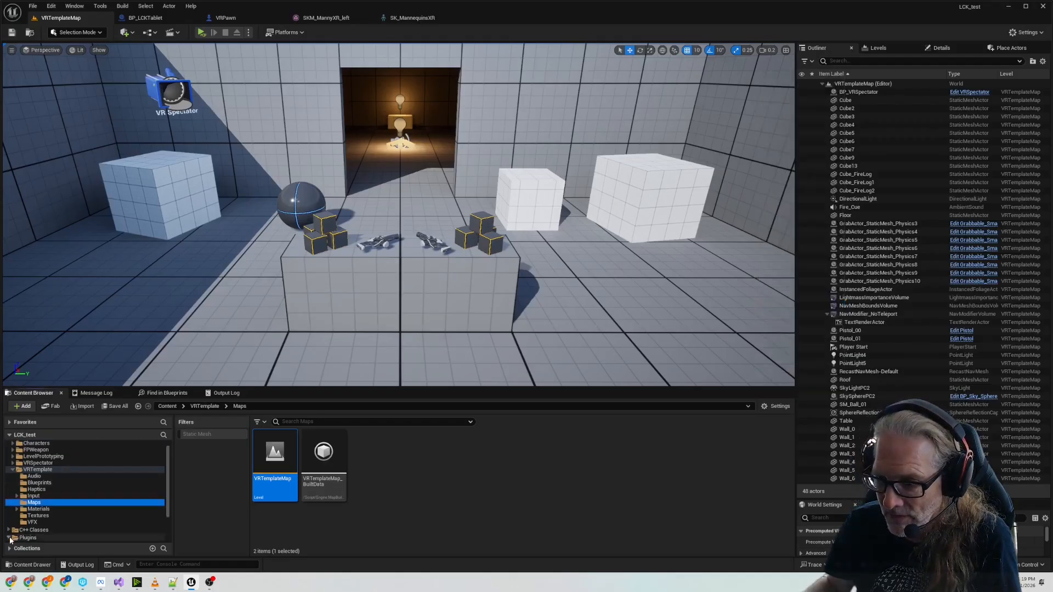
scroll(53, 523, down, 3)
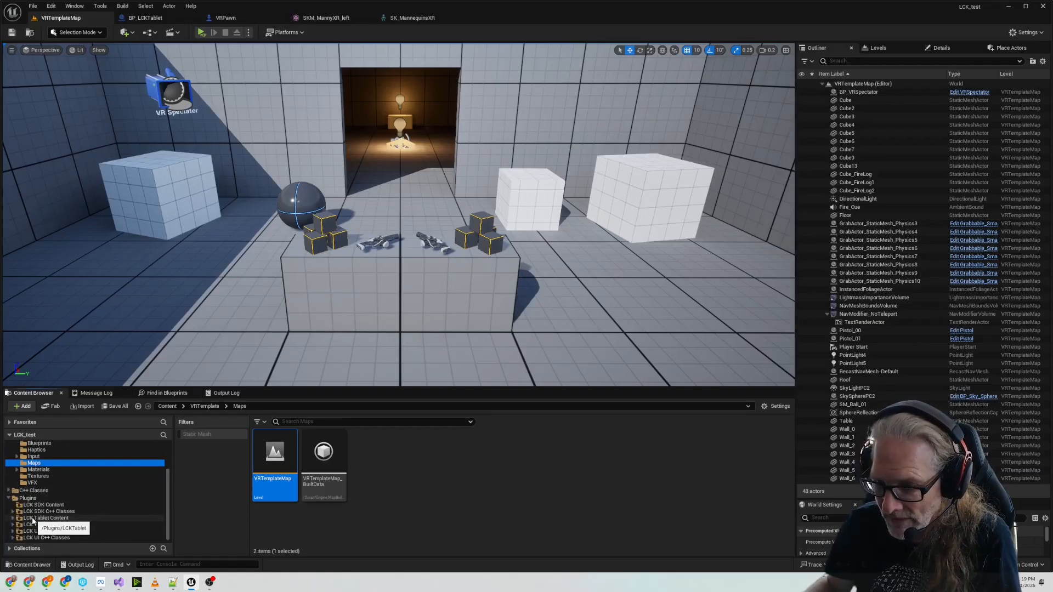
click(13, 519)
scroll(17, 519, down, 1)
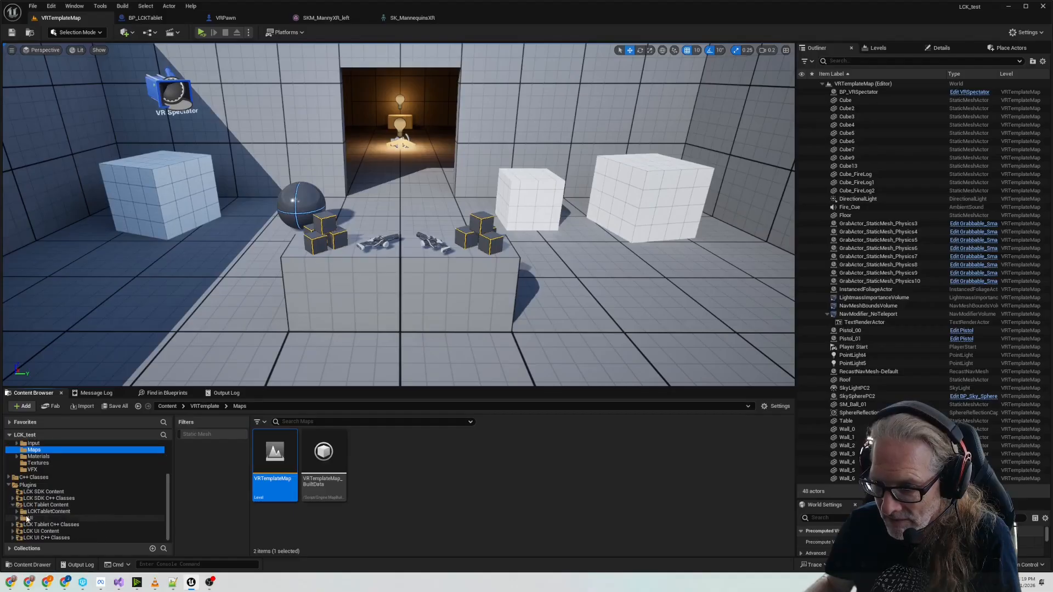
click(17, 512)
click(28, 511)
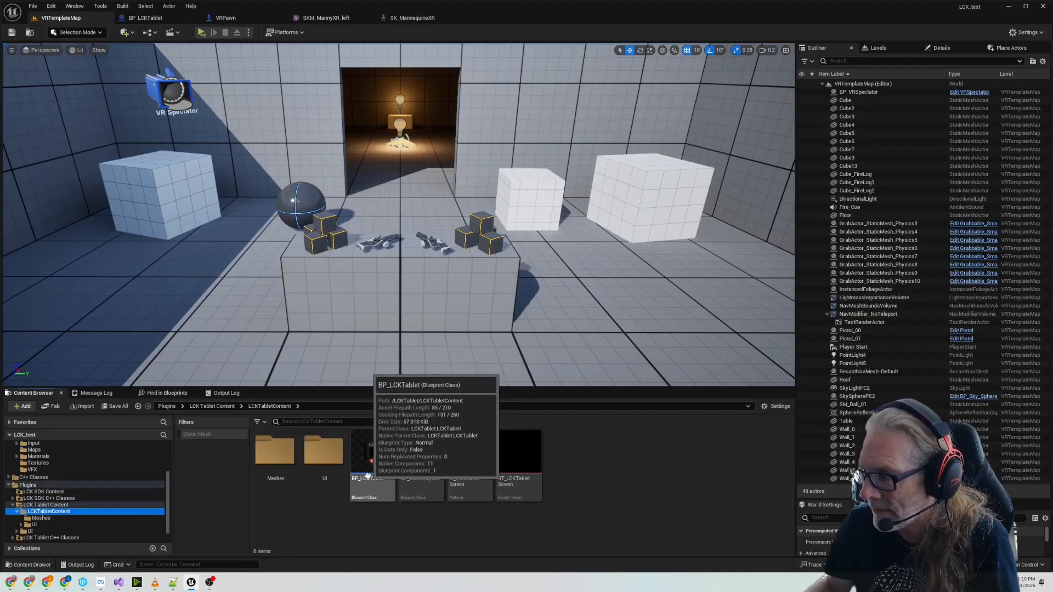
- Place a BP_LCKTablet actor in the level near the white cubes and rotate it so its screen faces the view
drag(364, 487, 596, 153)
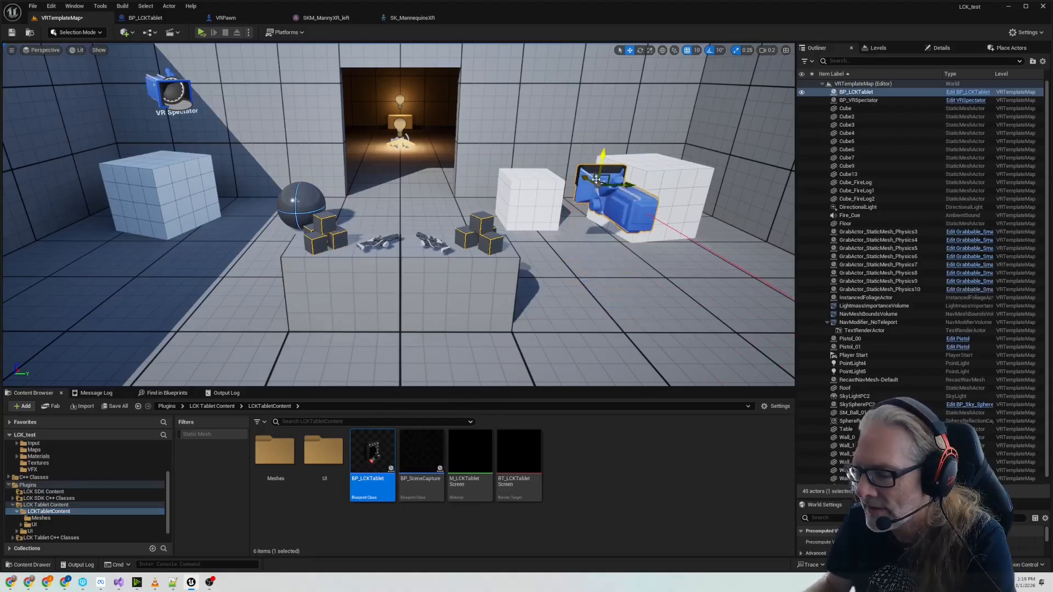
key(e)
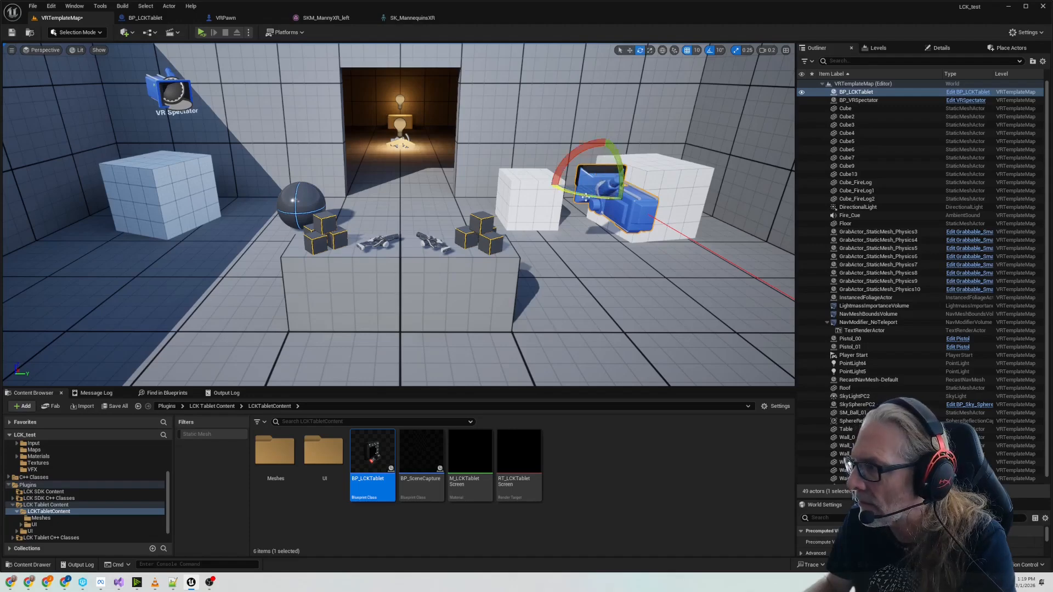
drag(586, 196, 555, 212)
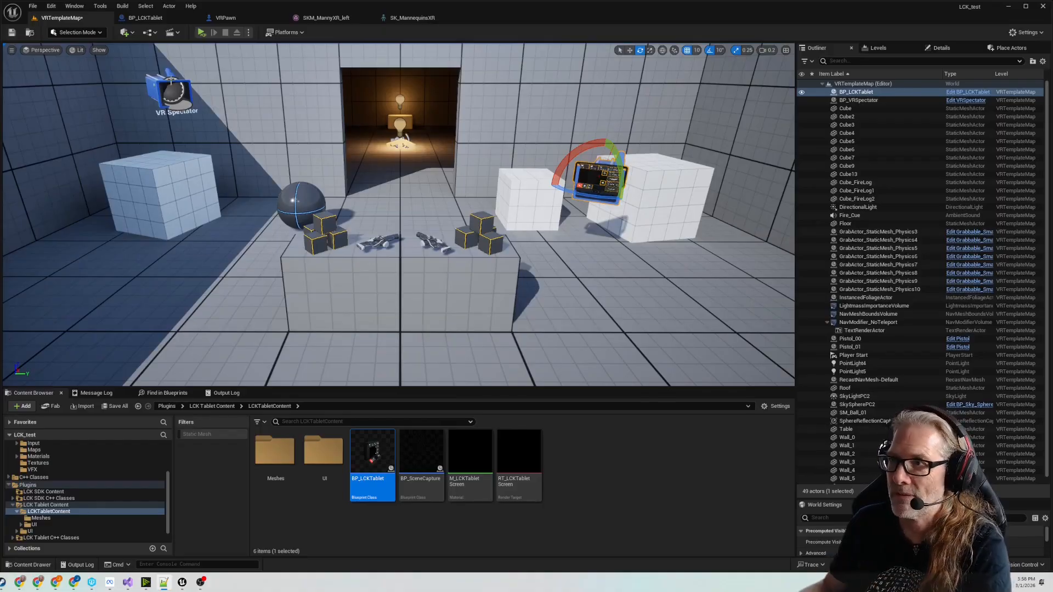
- Examine the HandLeft and HandRight components and their fingertip collision spheres in the VRPawn blueprint
click(241, 21)
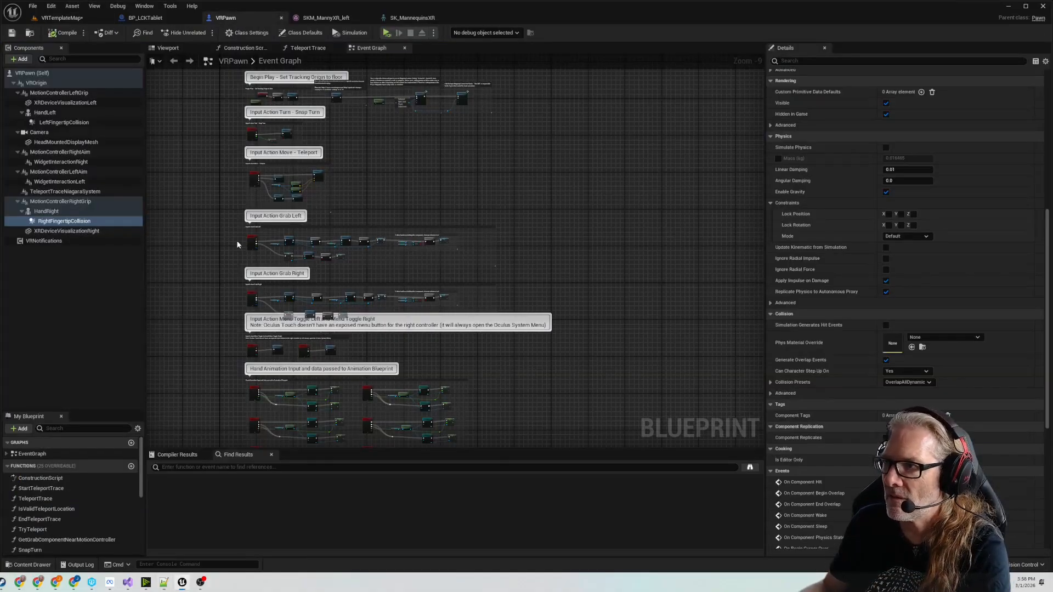
click(46, 112)
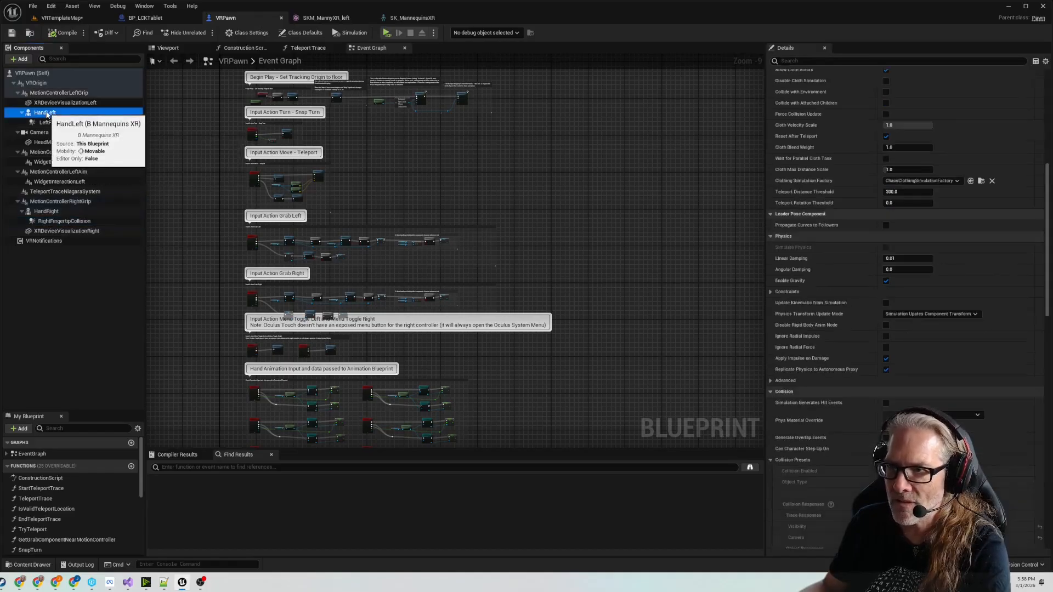
click(46, 211)
click(45, 113)
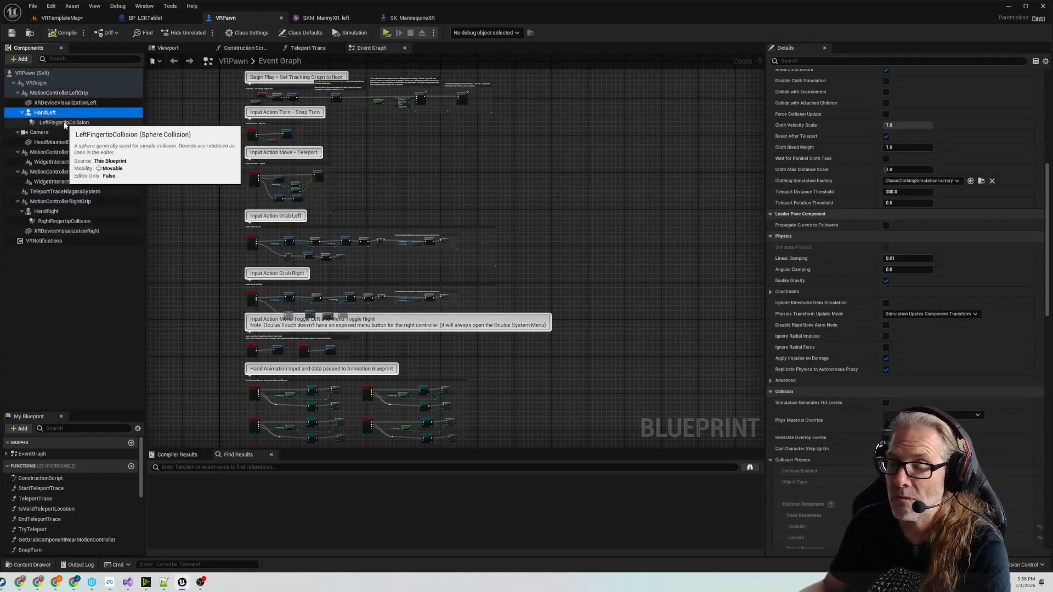
click(65, 123)
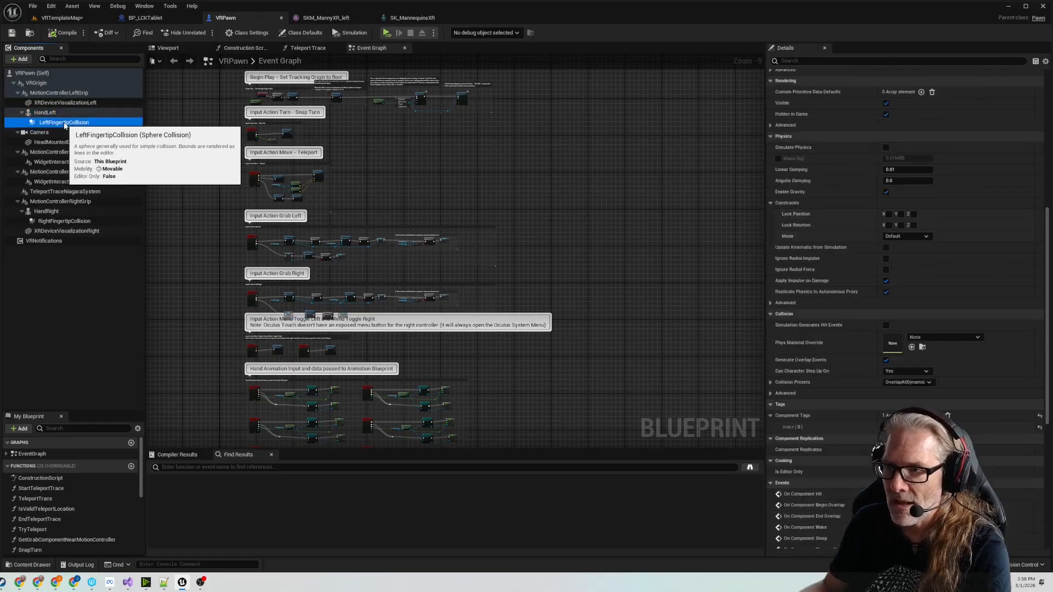
click(47, 113)
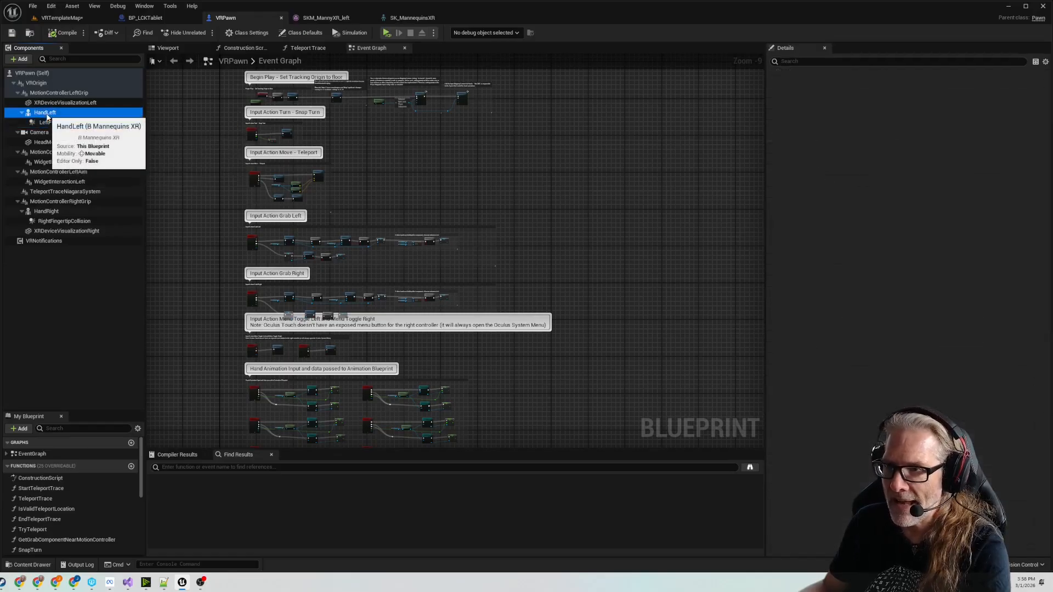
click(59, 125)
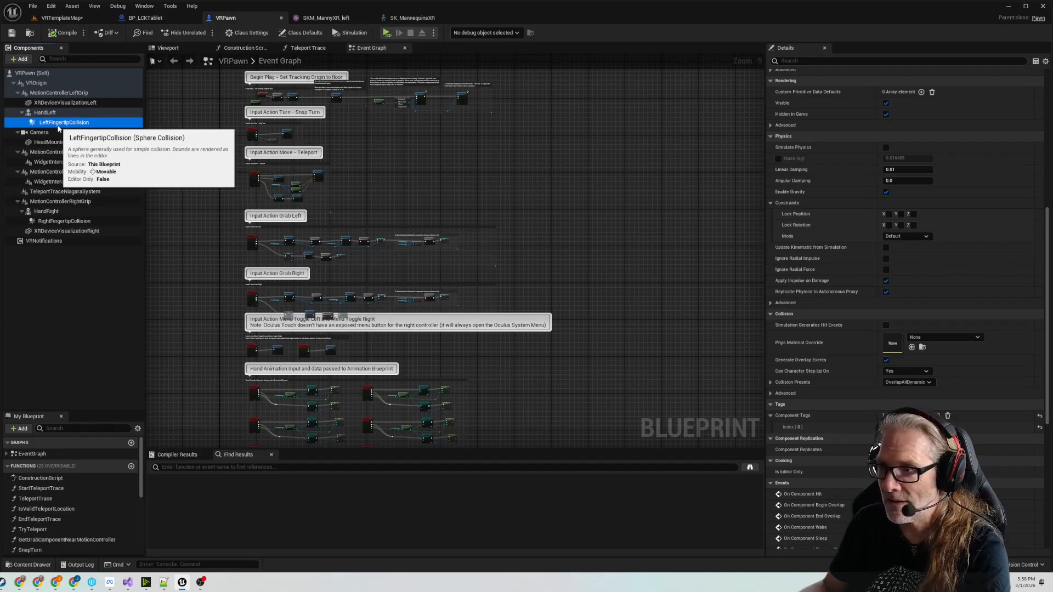
click(47, 113)
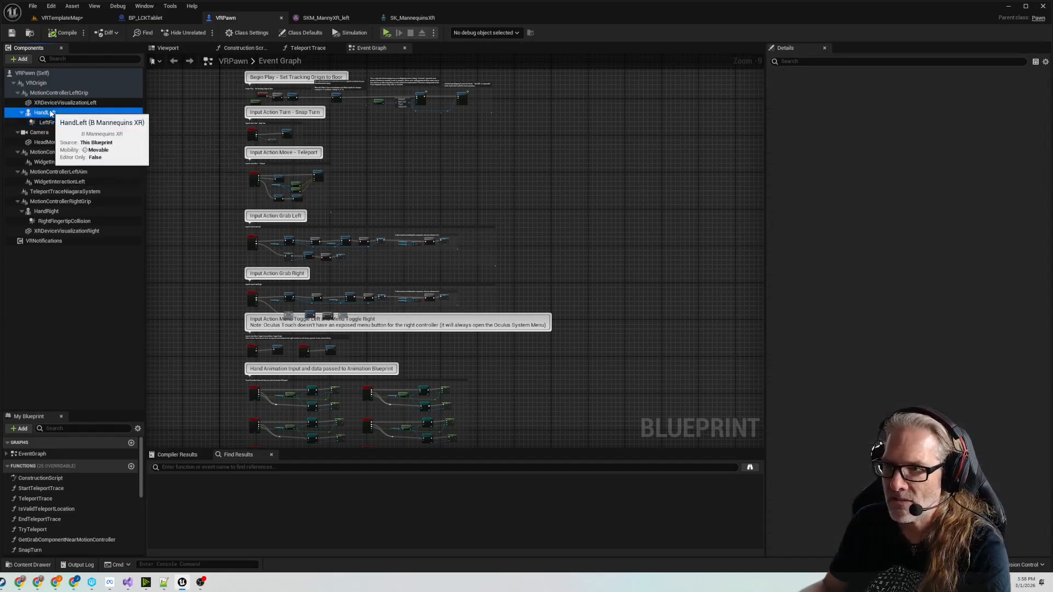
click(48, 220)
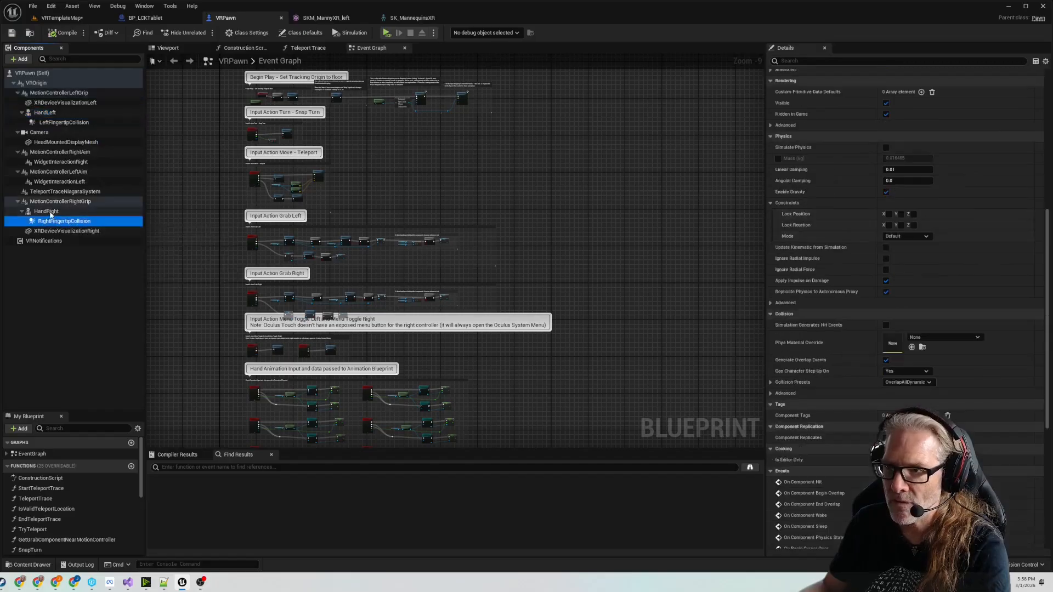
click(47, 112)
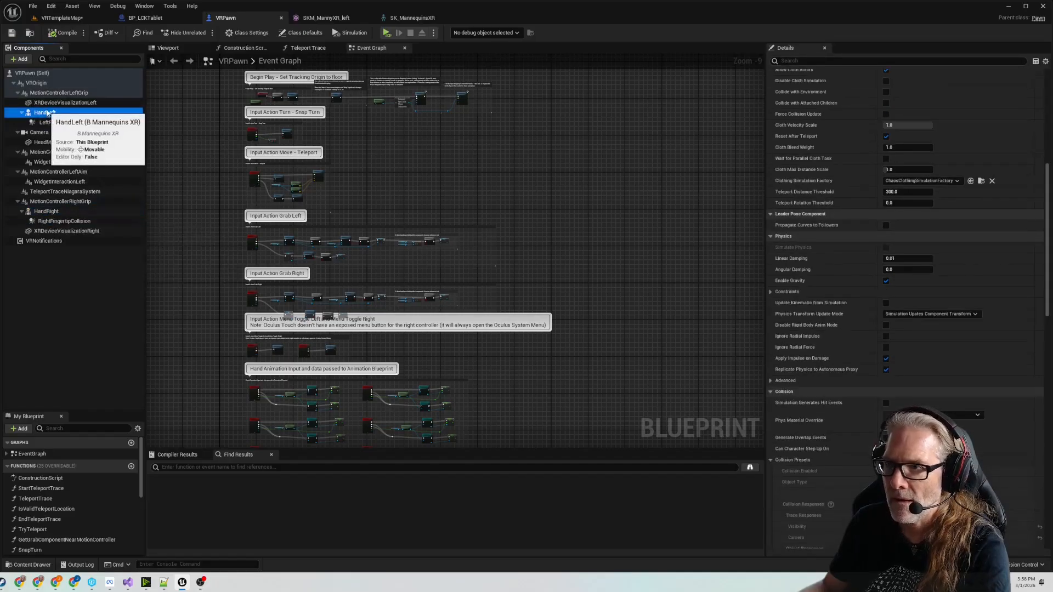
- Reset the sphere radius of LeftFingertipCollision to its default and set it back to 1.0
click(64, 122)
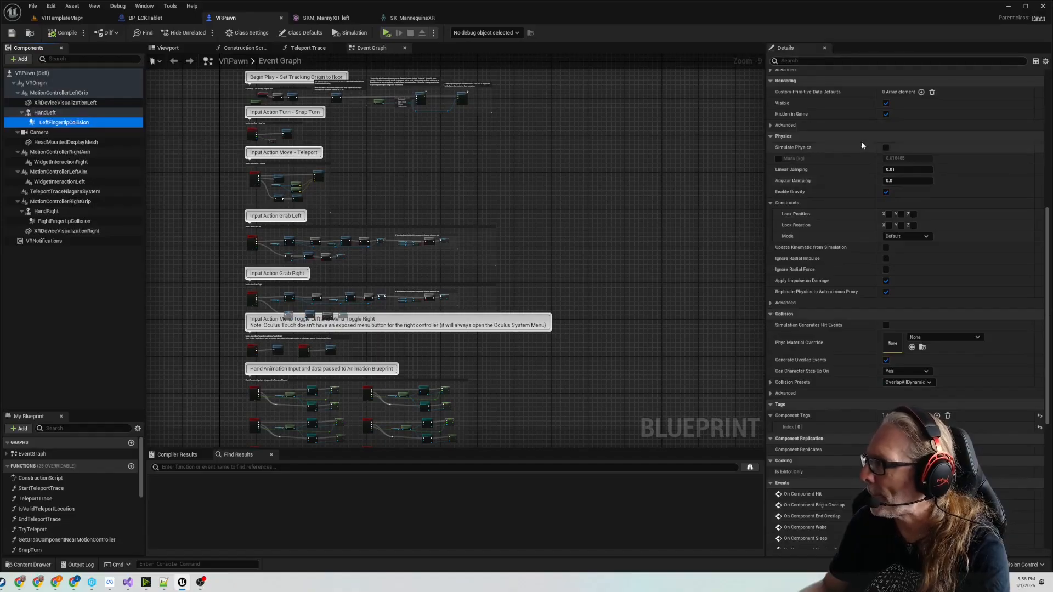
scroll(846, 189, up, 3)
scroll(845, 188, up, 9)
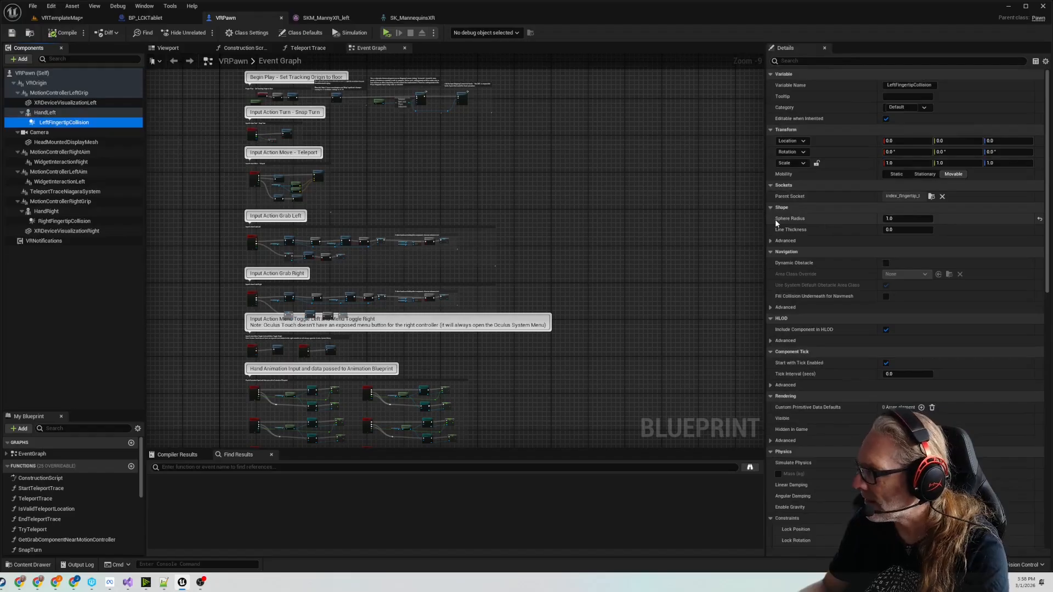
click(1038, 221)
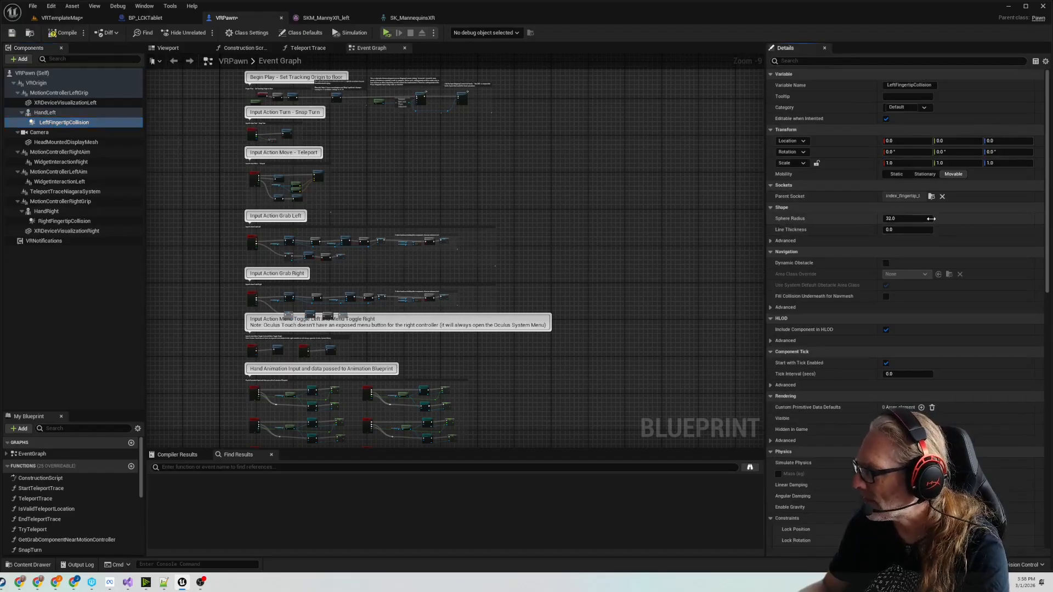
click(904, 220)
text(1)
key(Return)
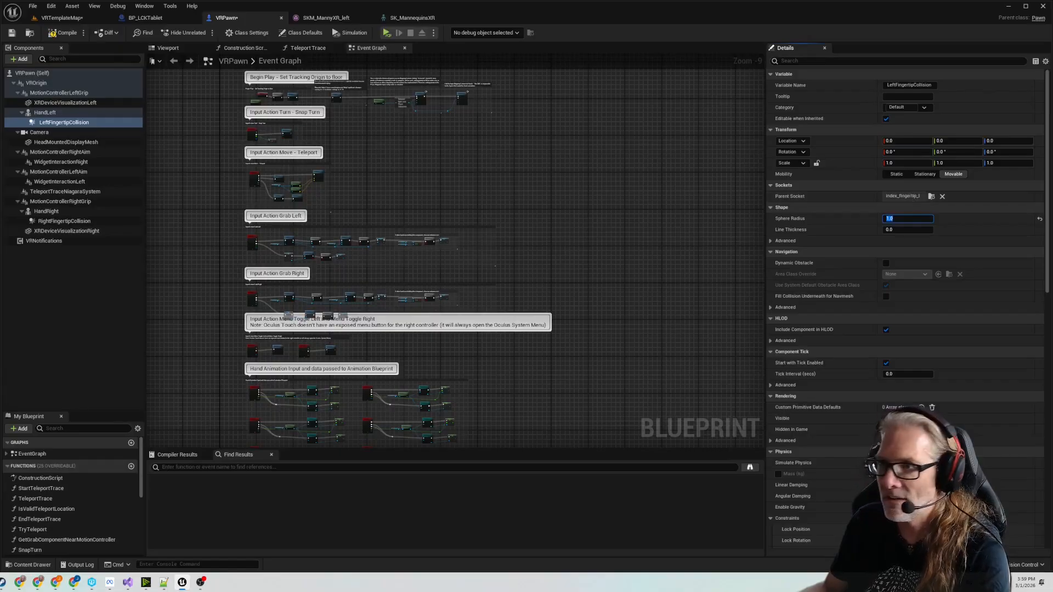
- Locate the SKM_MannyXR_left skeletal mesh used by HandLeft, open it, and go to its SK_MannequinsXR skeleton
click(47, 114)
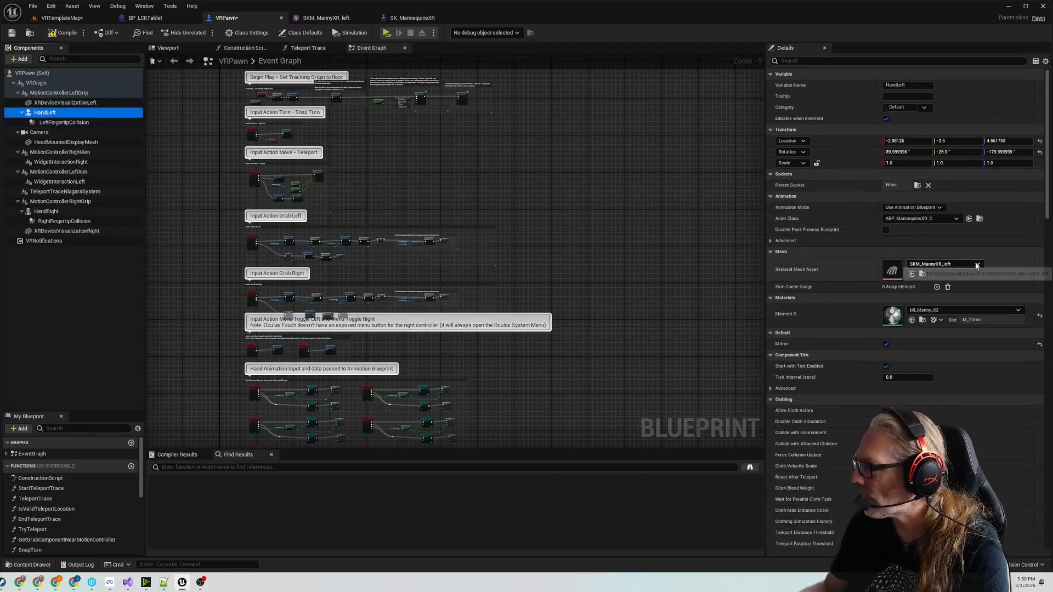
click(922, 275)
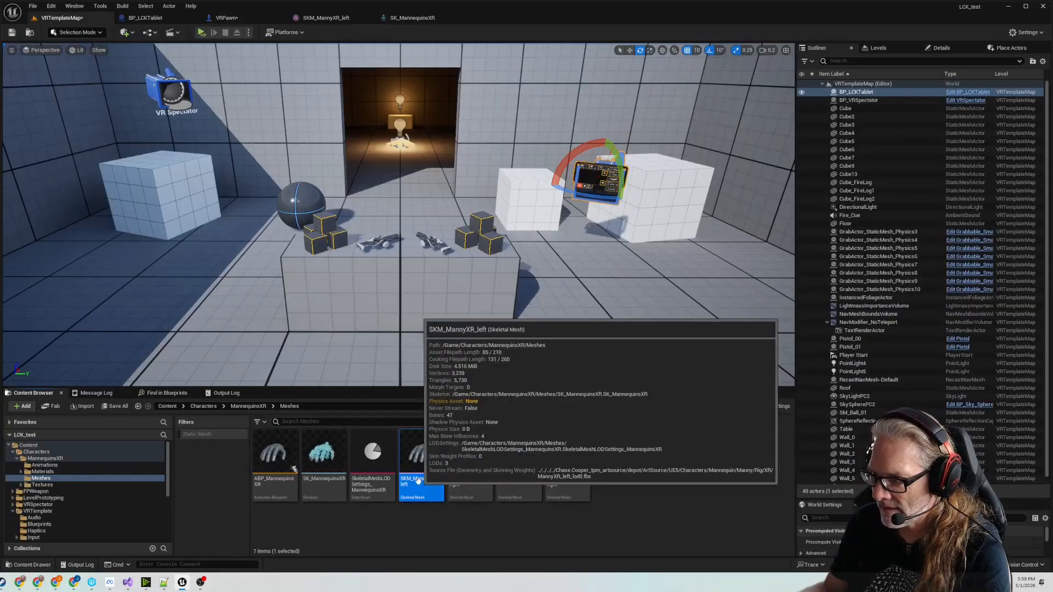
double_click(439, 473)
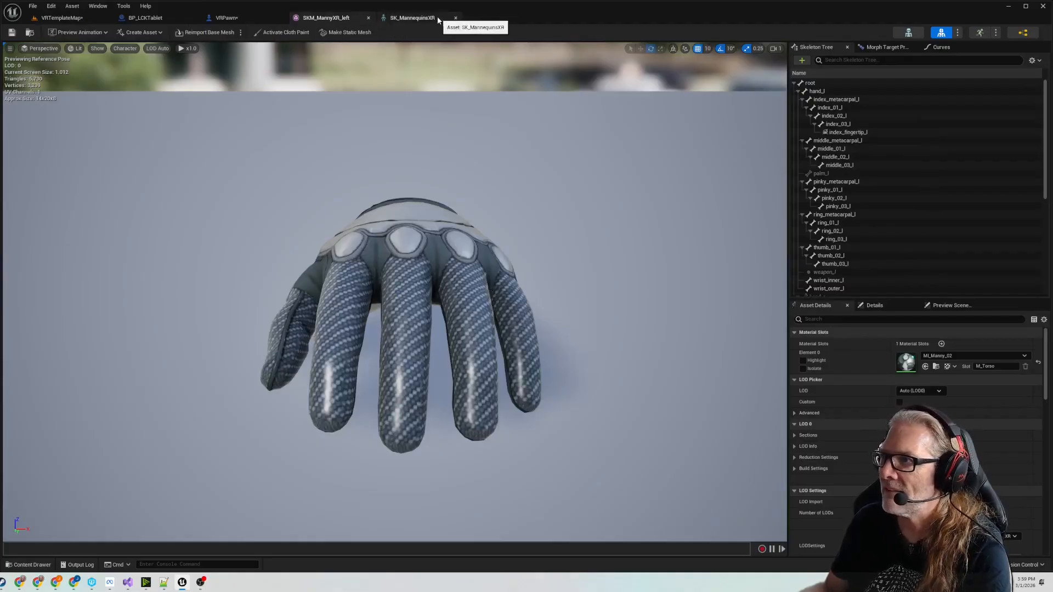
click(909, 32)
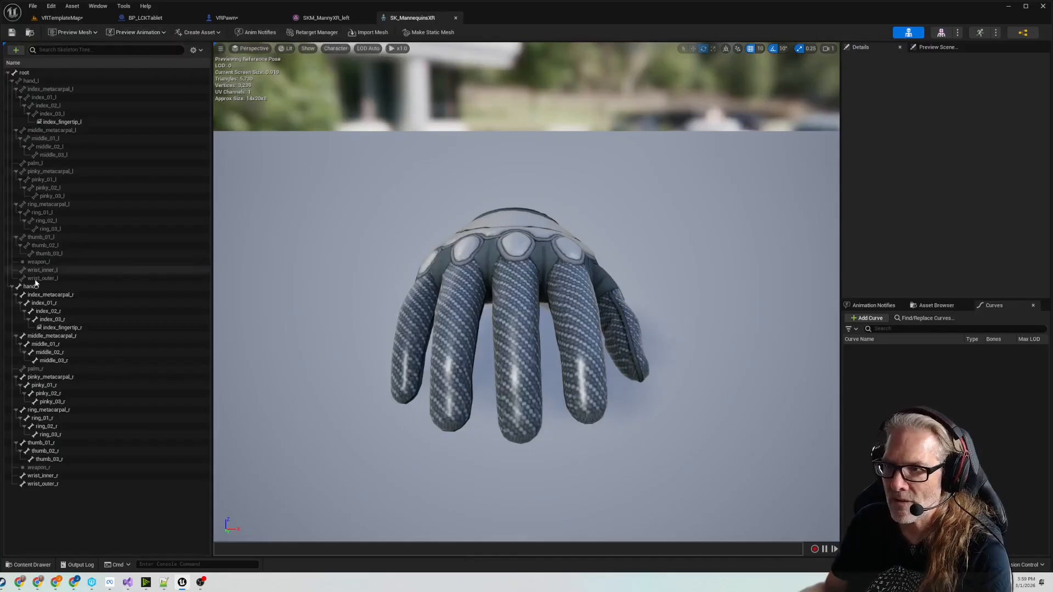
- Set the skeleton's preview mesh to SKM_MannyXR_left and select the index_fingertip_l socket under index_03_l
click(95, 33)
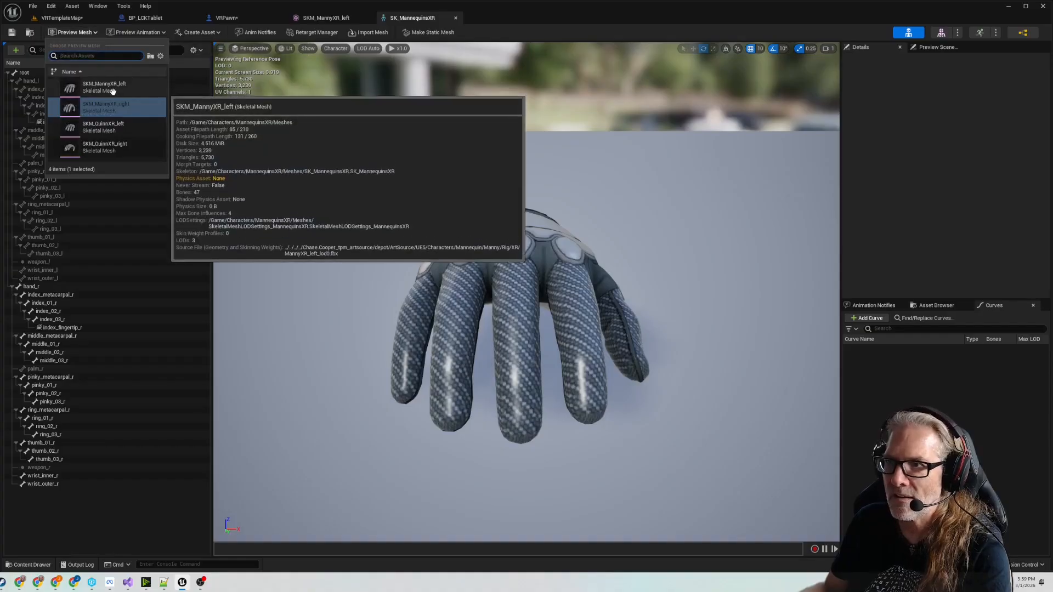
click(108, 89)
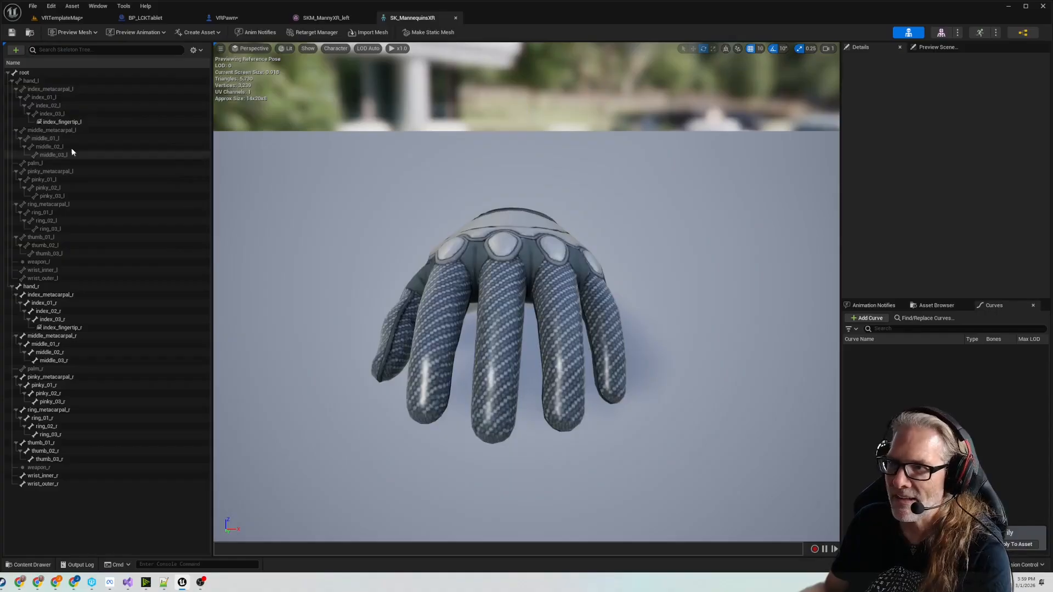
click(54, 113)
click(60, 122)
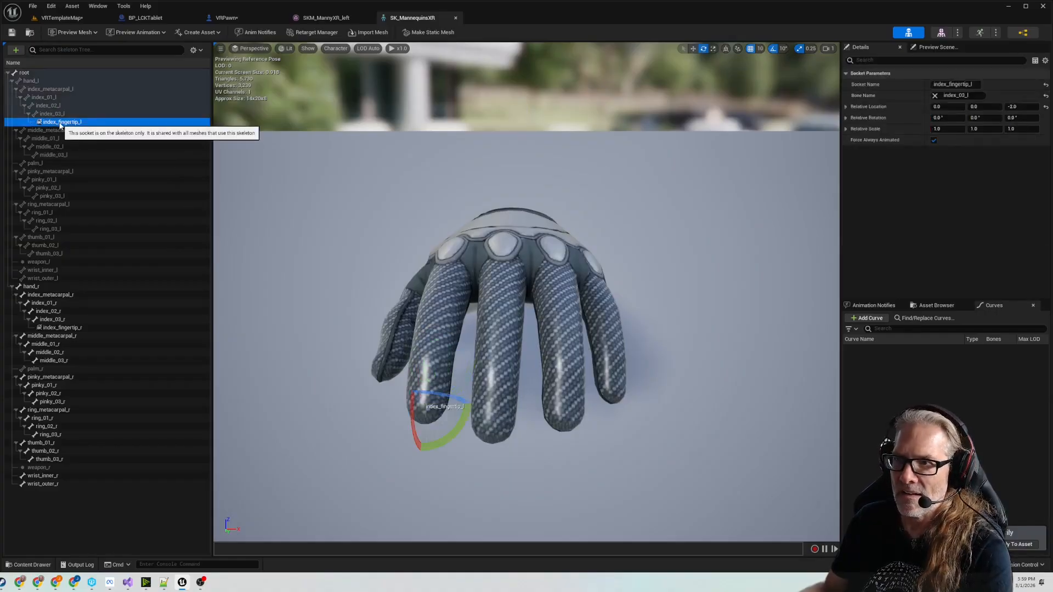
- Examine the index_01_l, index_02_l and index_03_l bones along the left hand's index finger in the skeleton tree
click(58, 114)
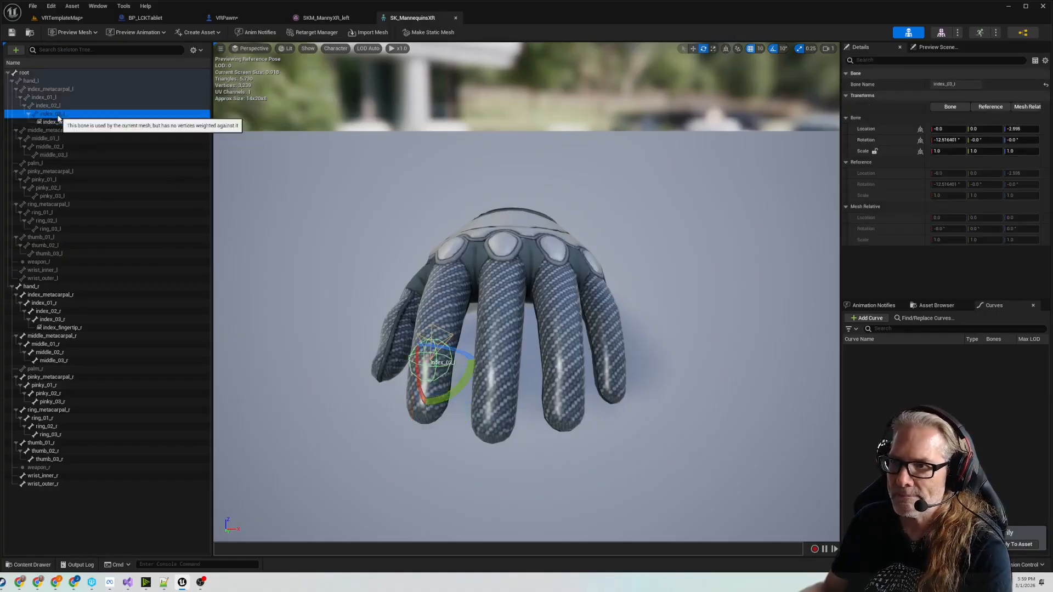
right_drag(346, 275, 279, 292)
key(d)
key(s)
scroll(245, 236, down, 4)
key(w)
scroll(279, 291, down, 2)
key(w)
right_drag(466, 328, 476, 351)
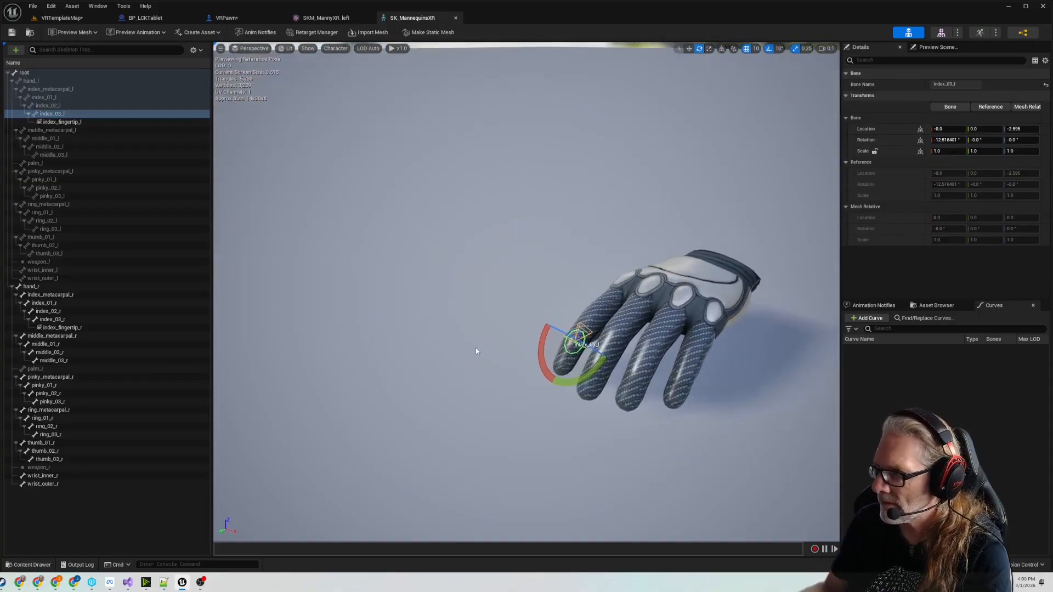
click(46, 105)
click(44, 98)
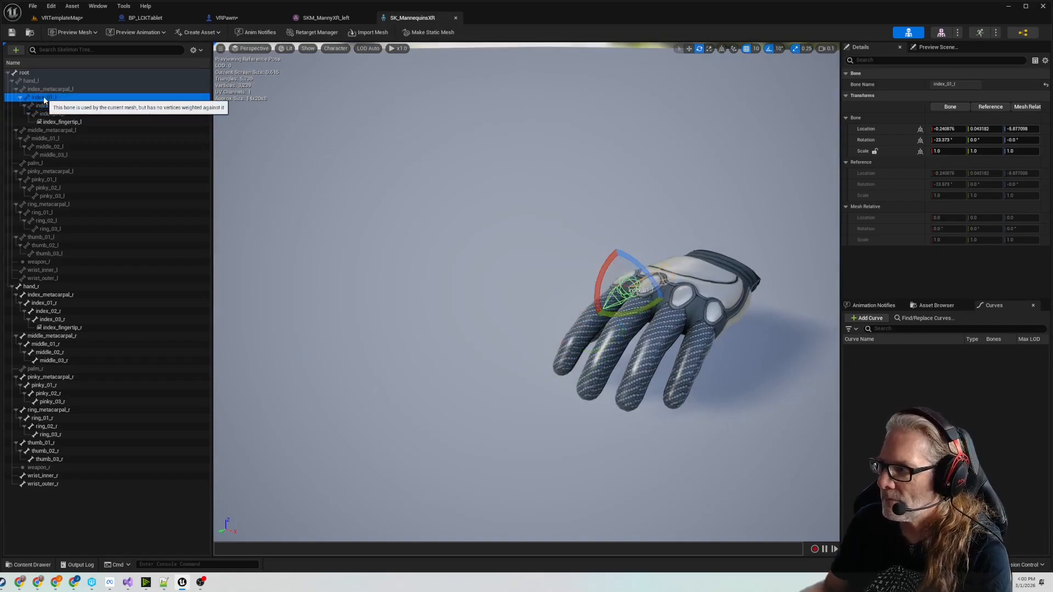
click(46, 106)
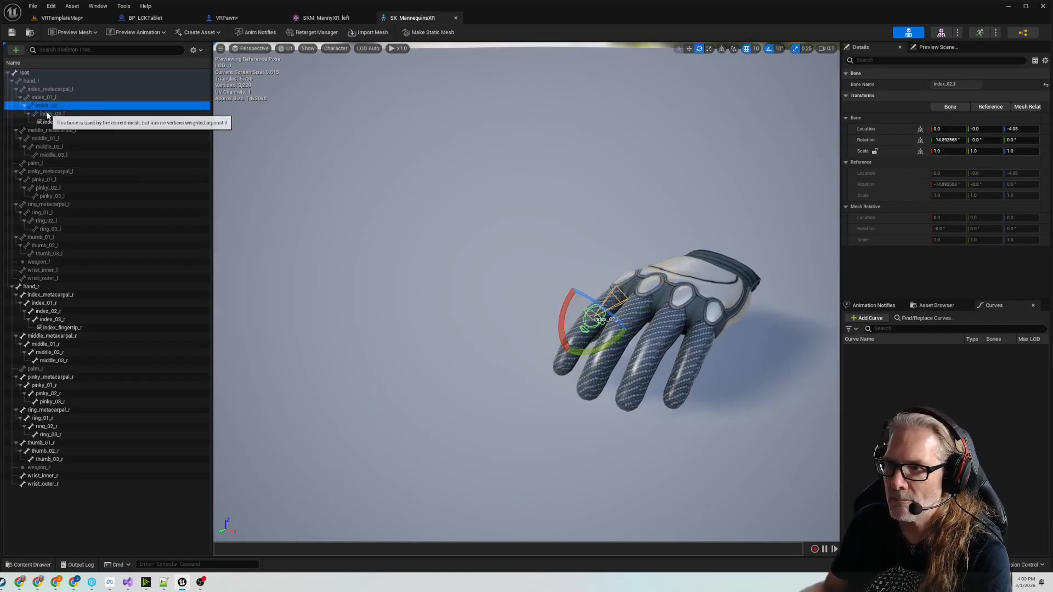
click(50, 114)
- Compare the index_03_l bone's position with its index_fingertip_l socket in a close side view of the left index finger
right_drag(464, 276, 751, 251)
key(q)
key(d)
key(a)
key(w)
key(s)
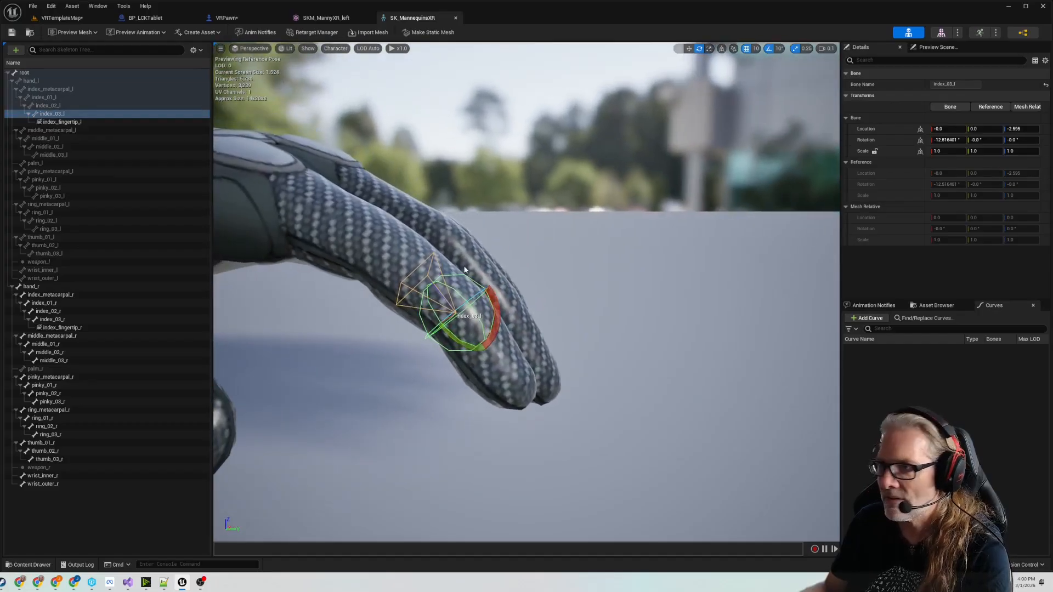
click(61, 122)
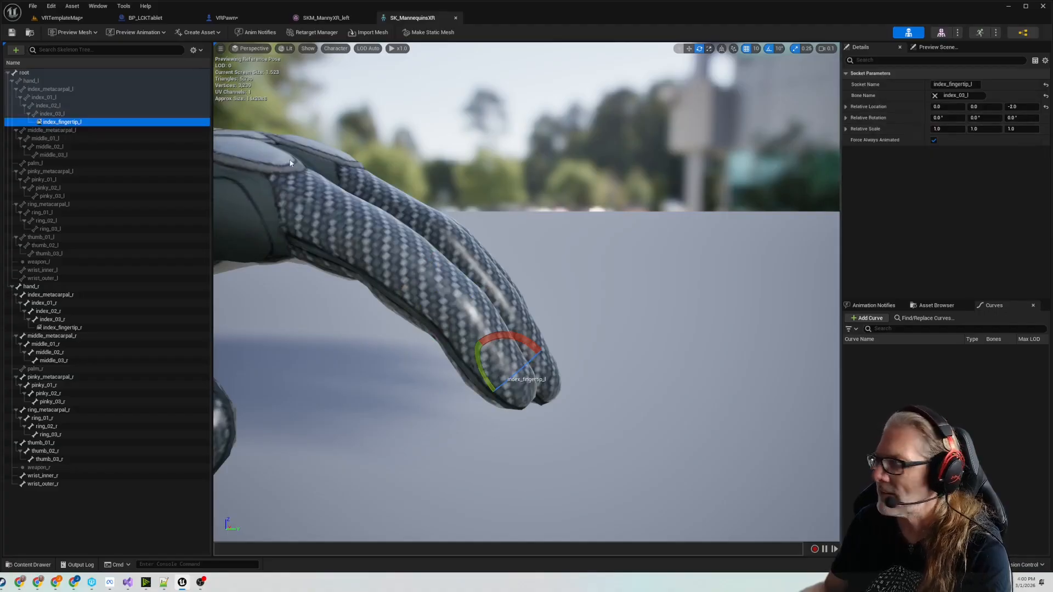
click(59, 116)
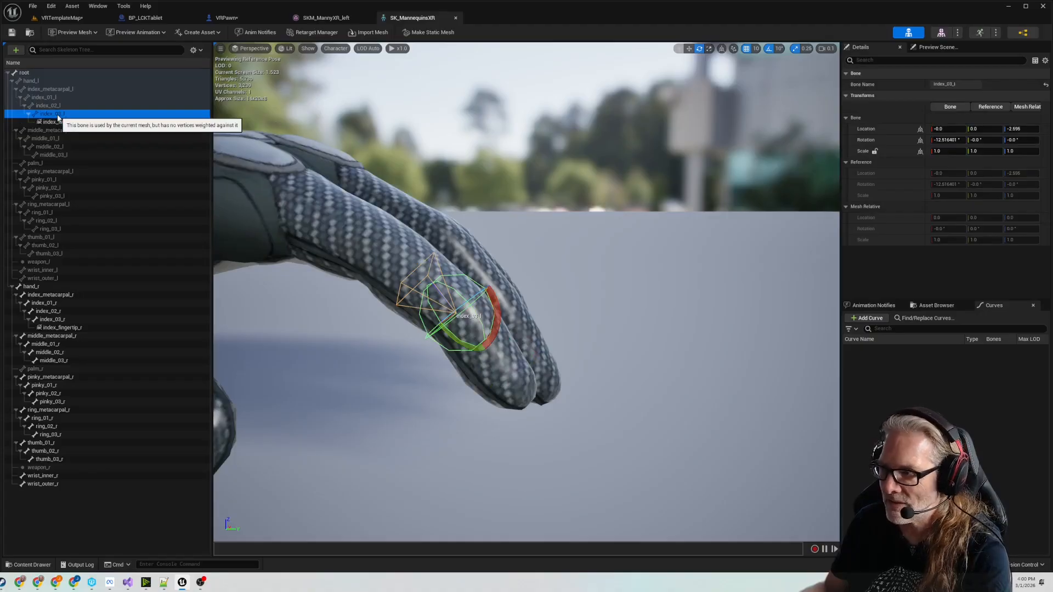
click(51, 122)
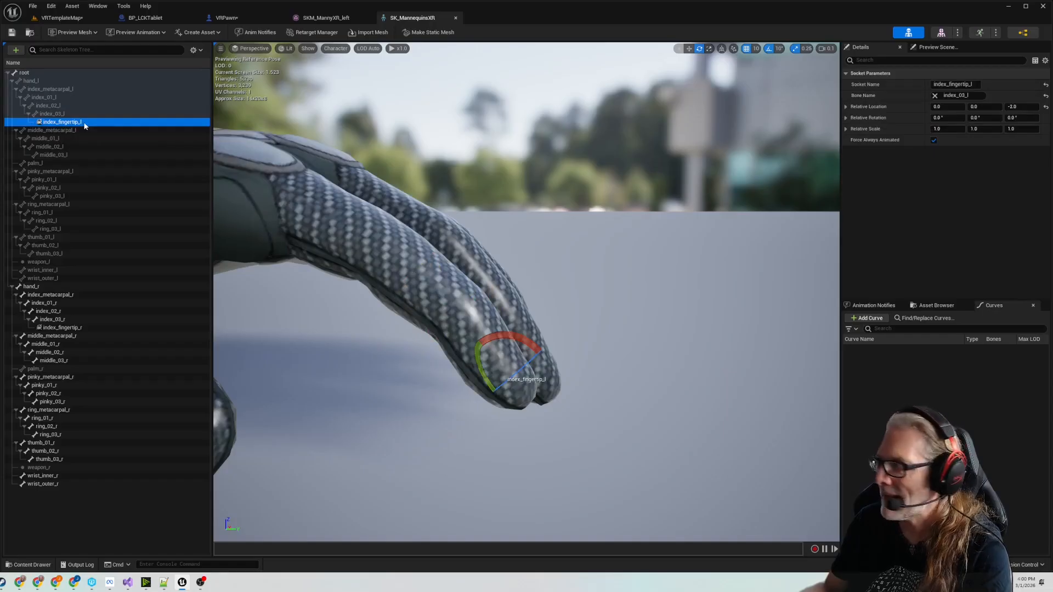
- Reset the relative location of the index_fingertip_l socket to its default and set its Z back to -2
click(1022, 106)
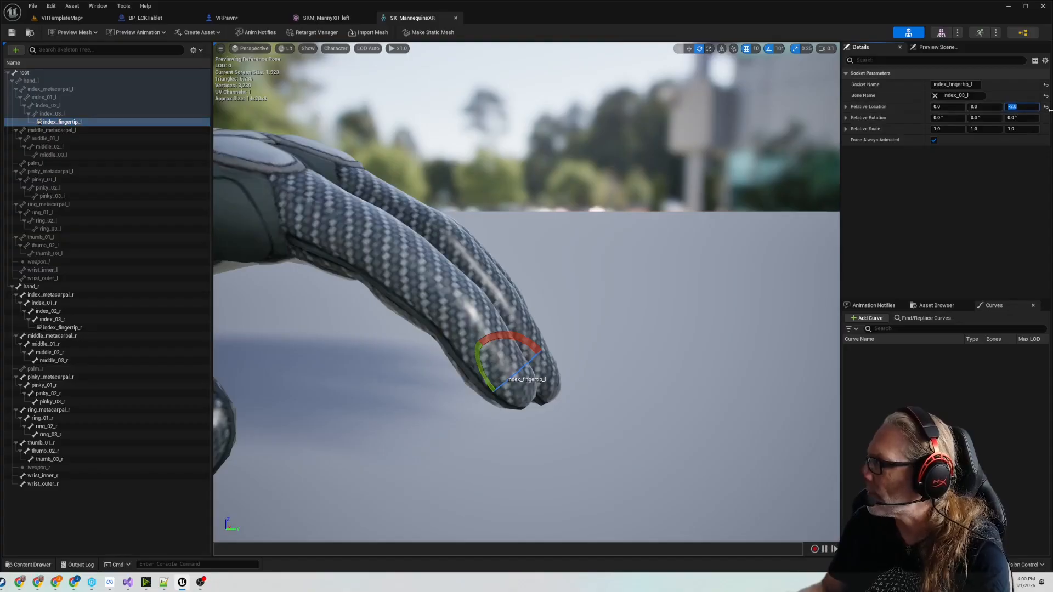
click(1047, 107)
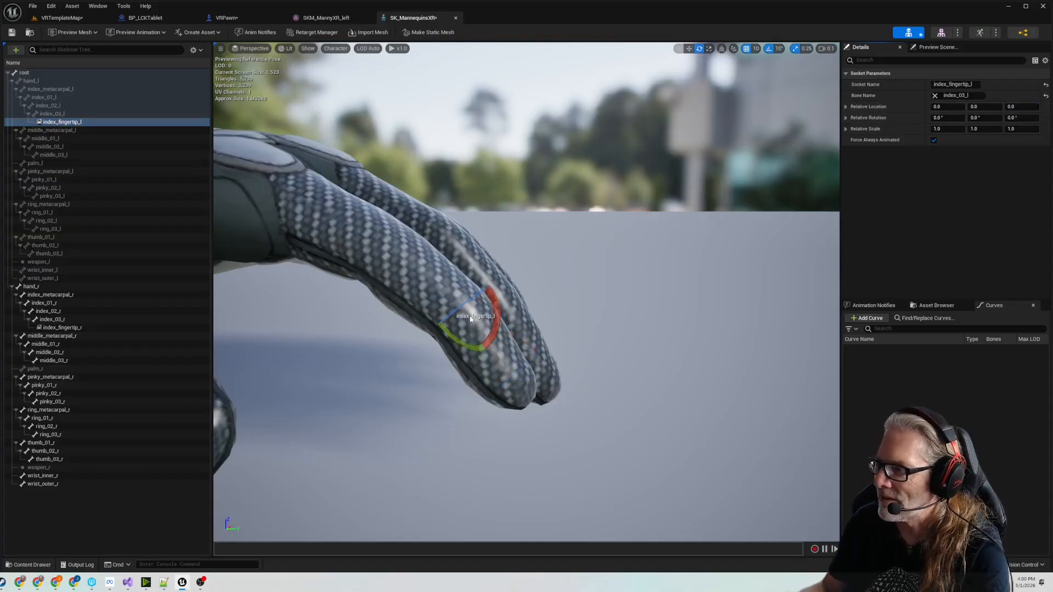
click(1027, 107)
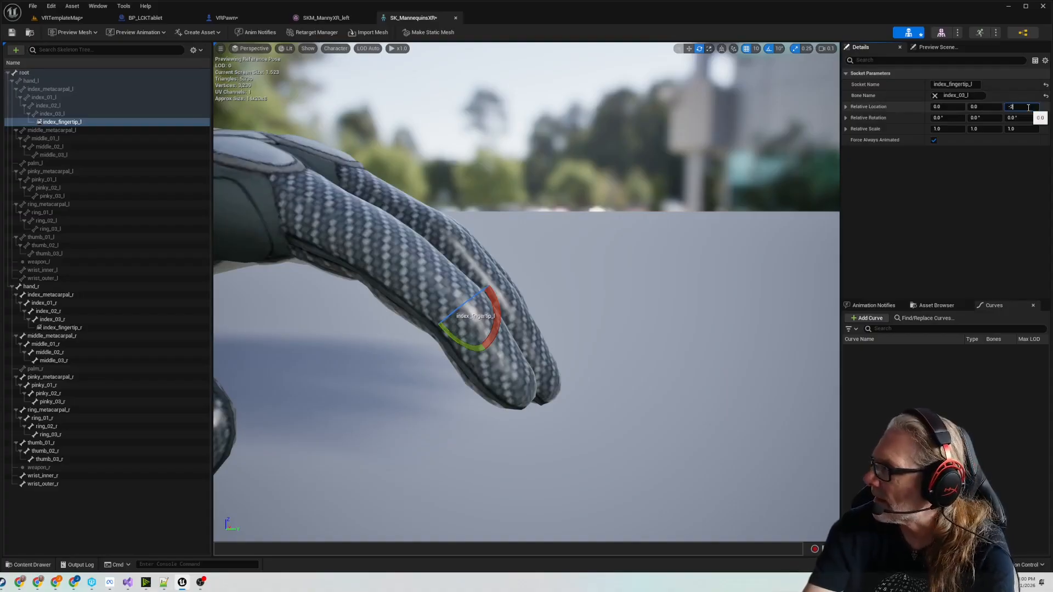
key(Return)
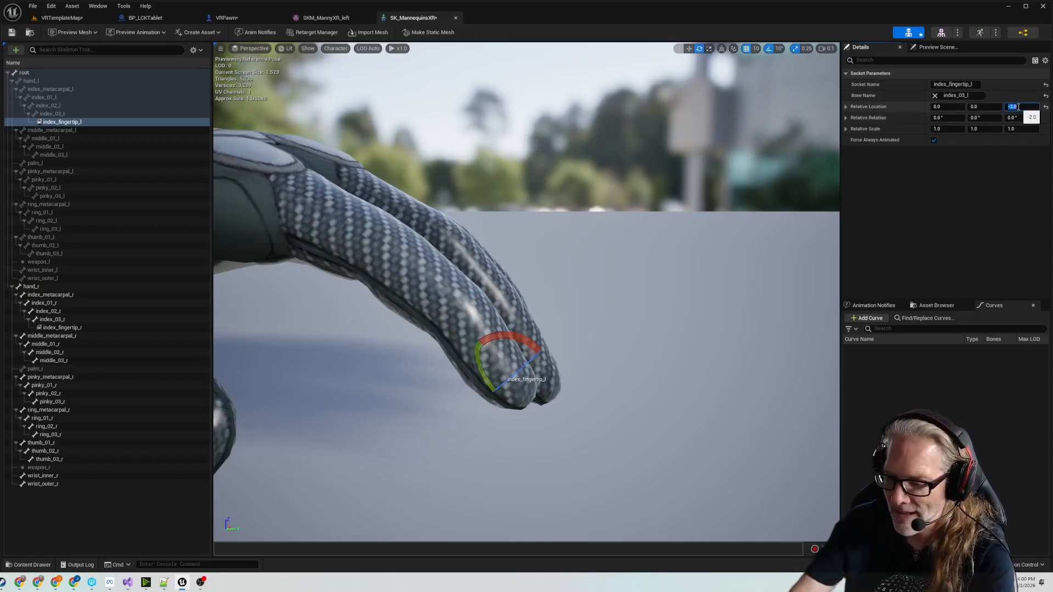
- Try a relative Z location of -5 for the index_fingertip_l socket and return it to -2
text(-5)
key(Return)
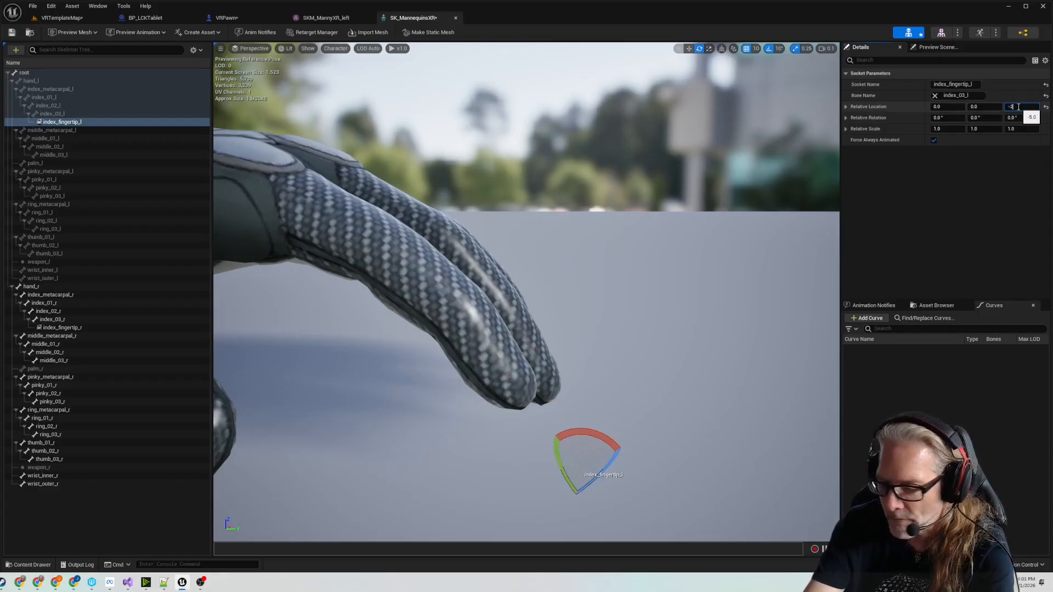
text(-2)
key(Return)
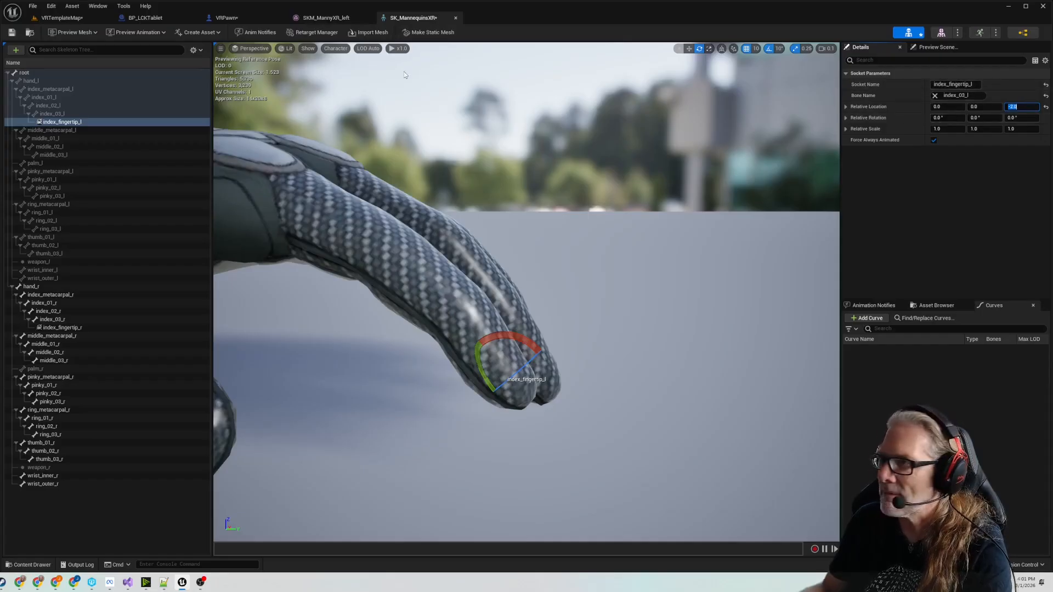
- Check the parent sockets of LeftFingertipCollision and RightFingertipCollision in the VRPawn blueprint
click(95, 16)
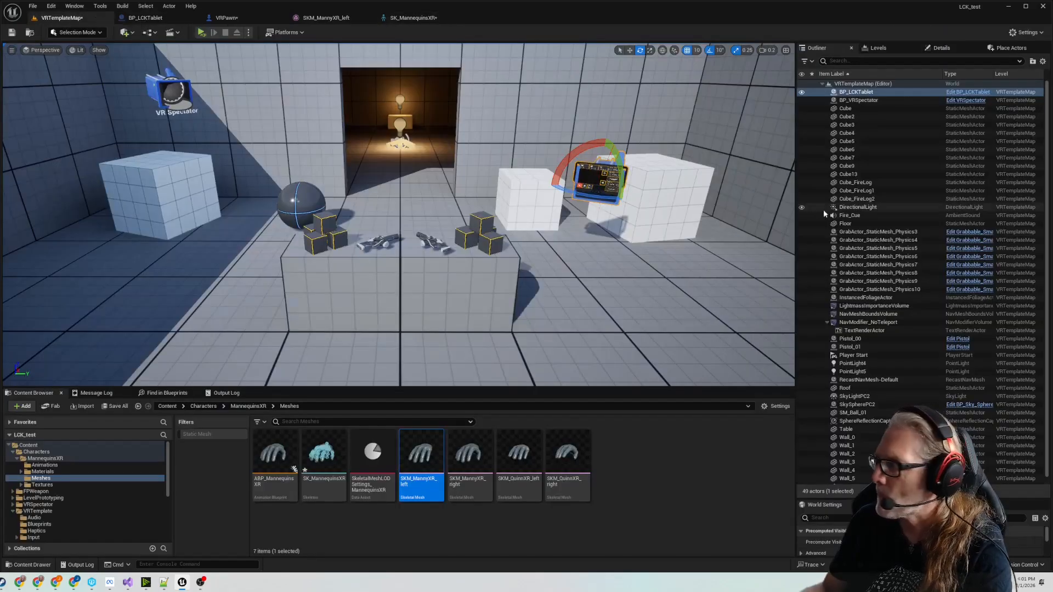
click(235, 18)
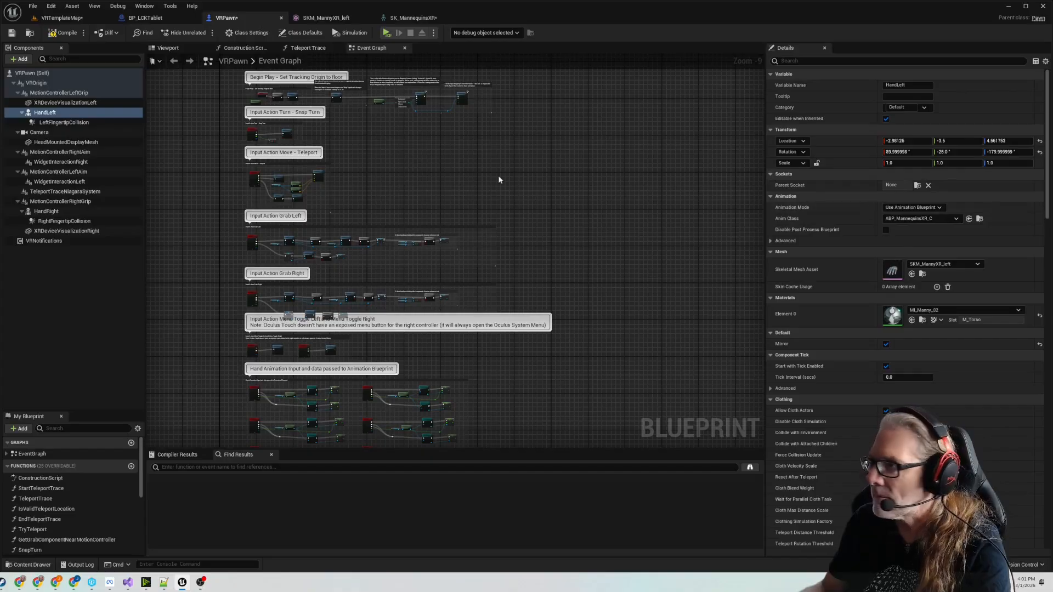
click(60, 122)
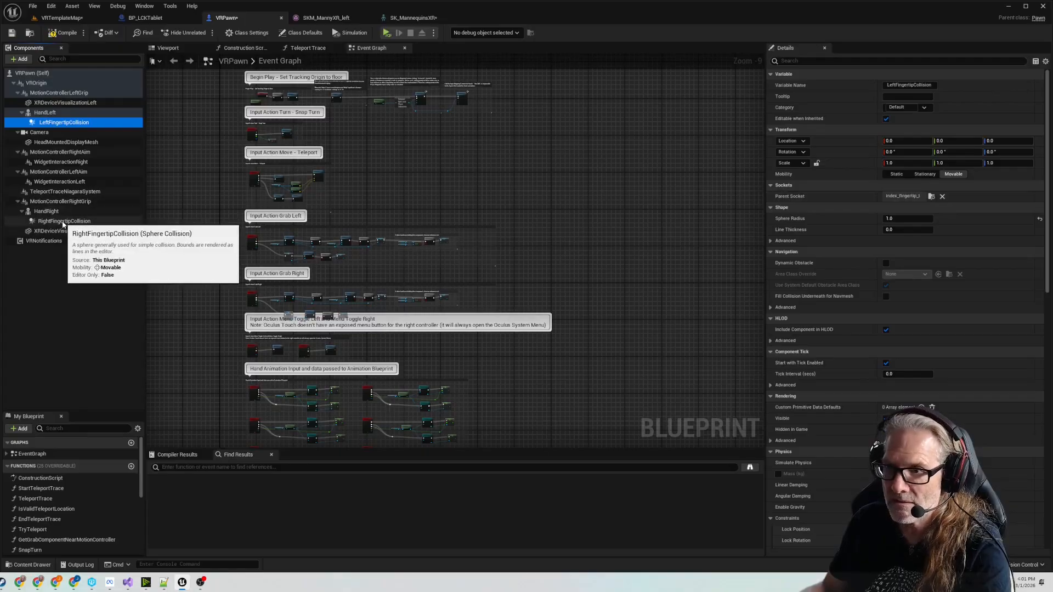
click(63, 222)
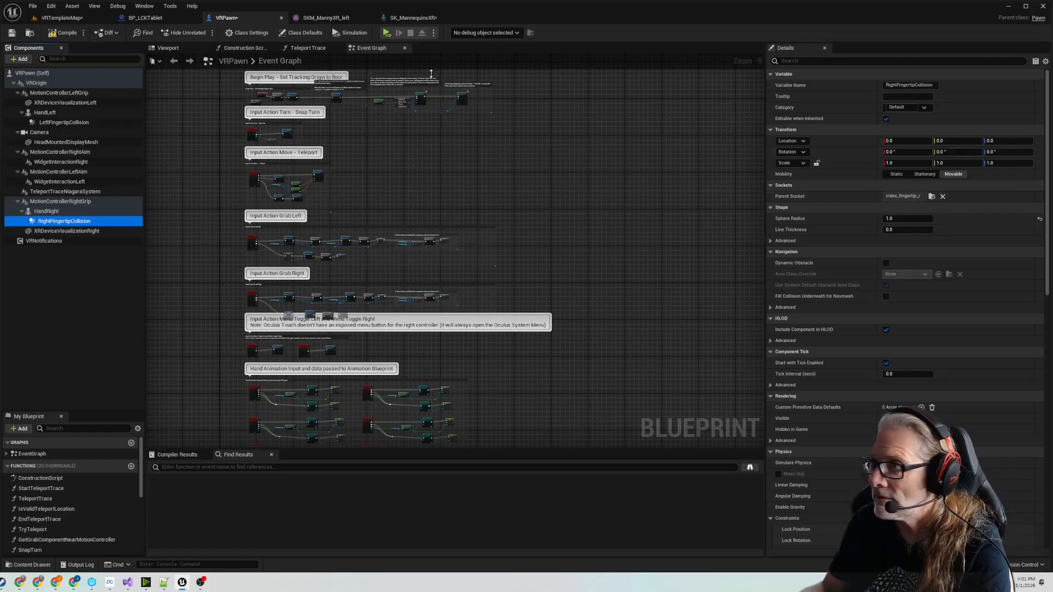
- In the SK_MannequinsXR skeleton, select the index_fingertip_r socket and change the preview mesh to SKM_MannyXR_right
click(418, 20)
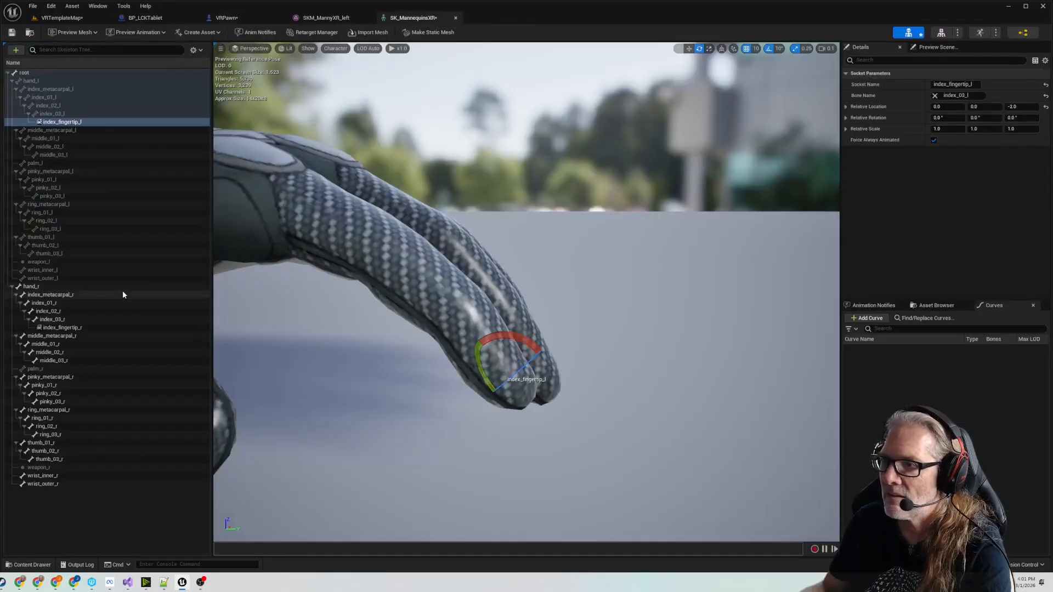
click(58, 329)
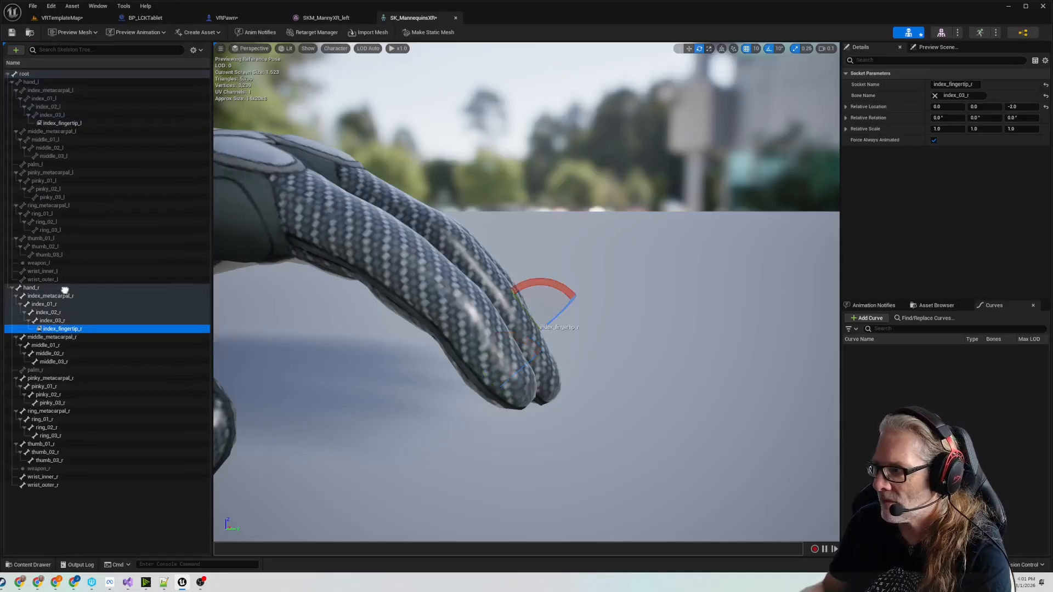
right_drag(357, 316, 299, 316)
key(d)
right_drag(296, 122, 236, 141)
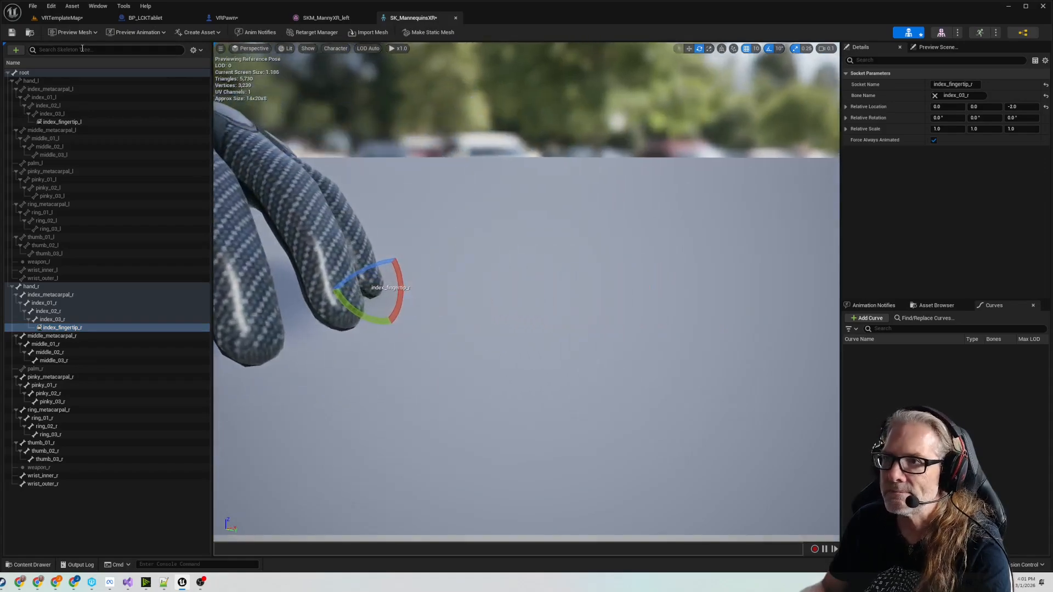
click(71, 32)
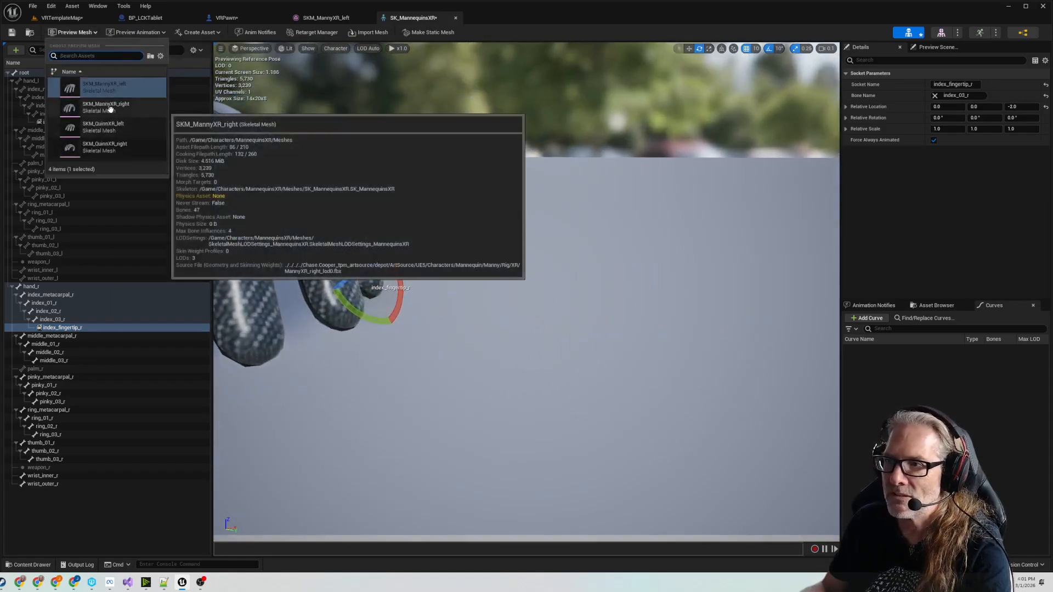
click(110, 107)
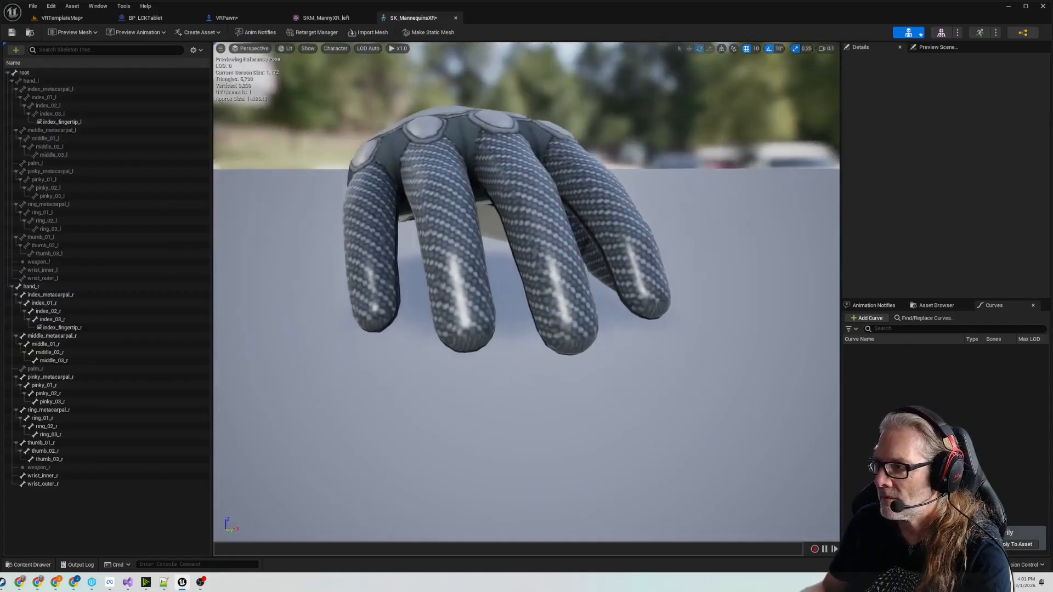
key(d)
right_drag(384, 307, 322, 308)
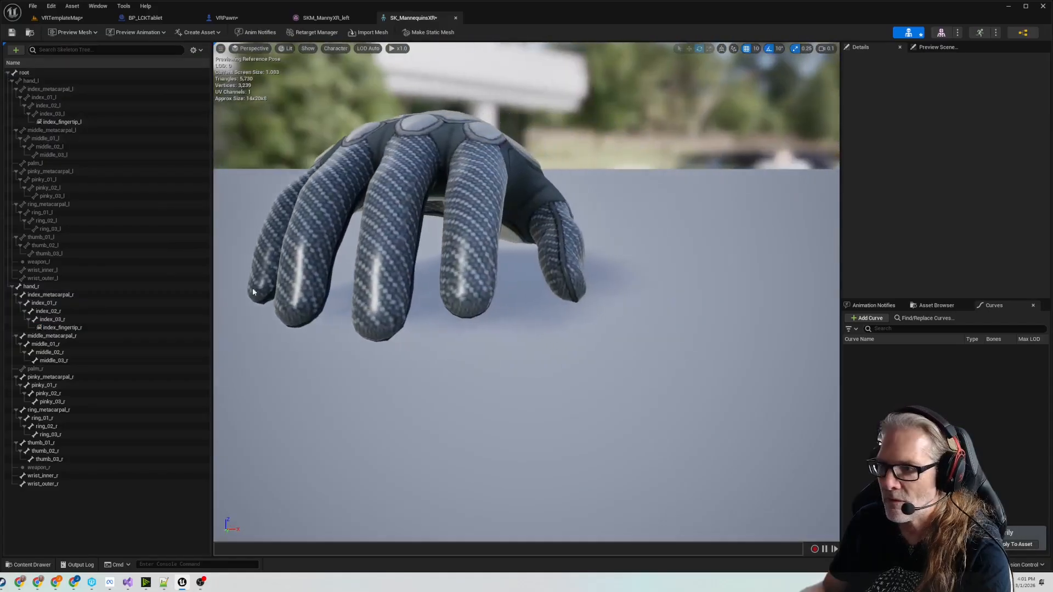
- Focus on the index_fingertip_r socket and compare its position with its parent bone index_03_r
click(72, 327)
key(f)
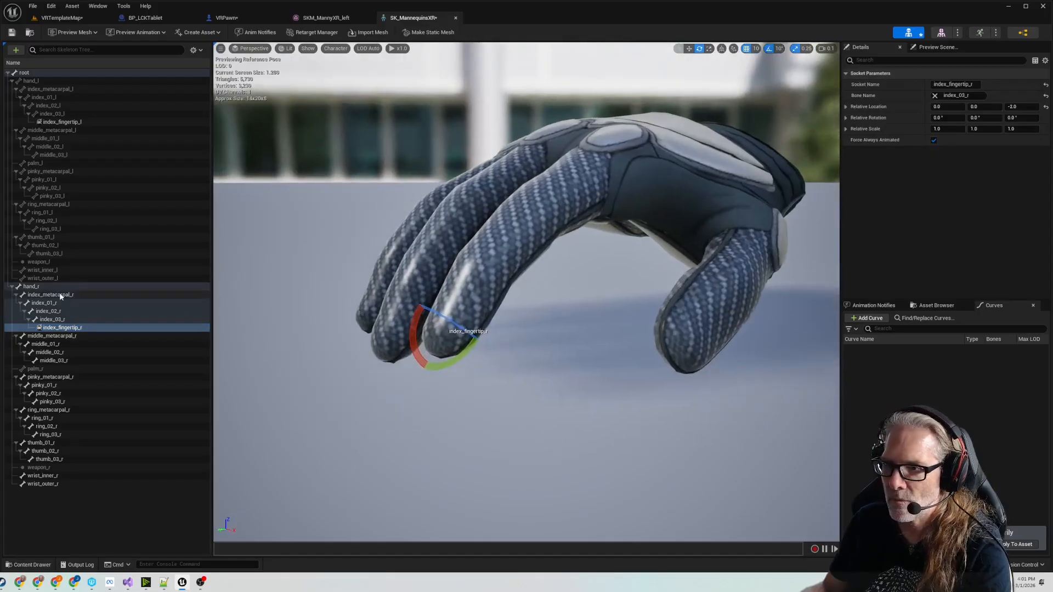
click(52, 319)
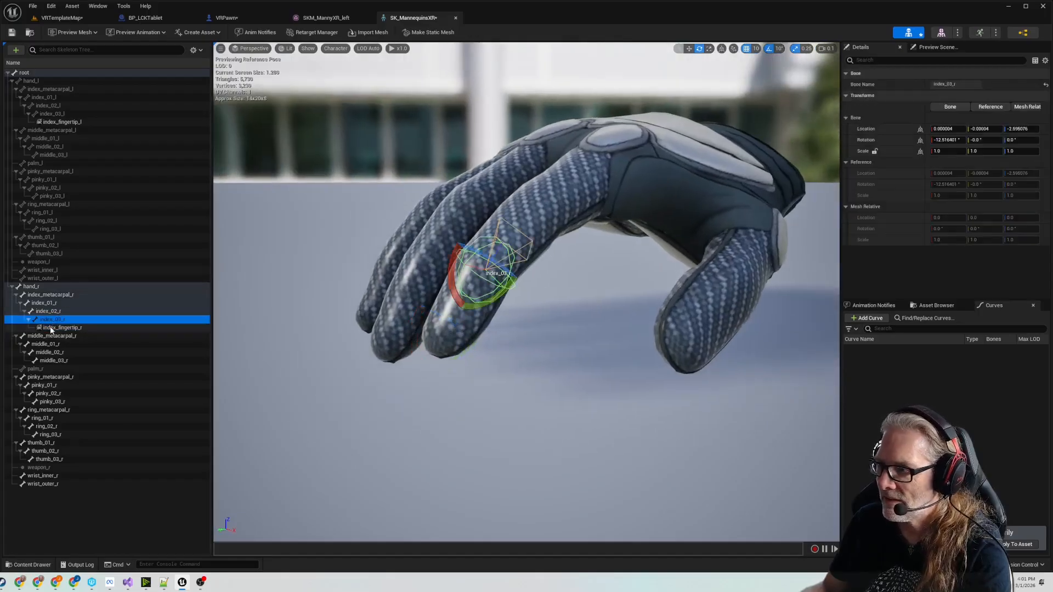
click(55, 327)
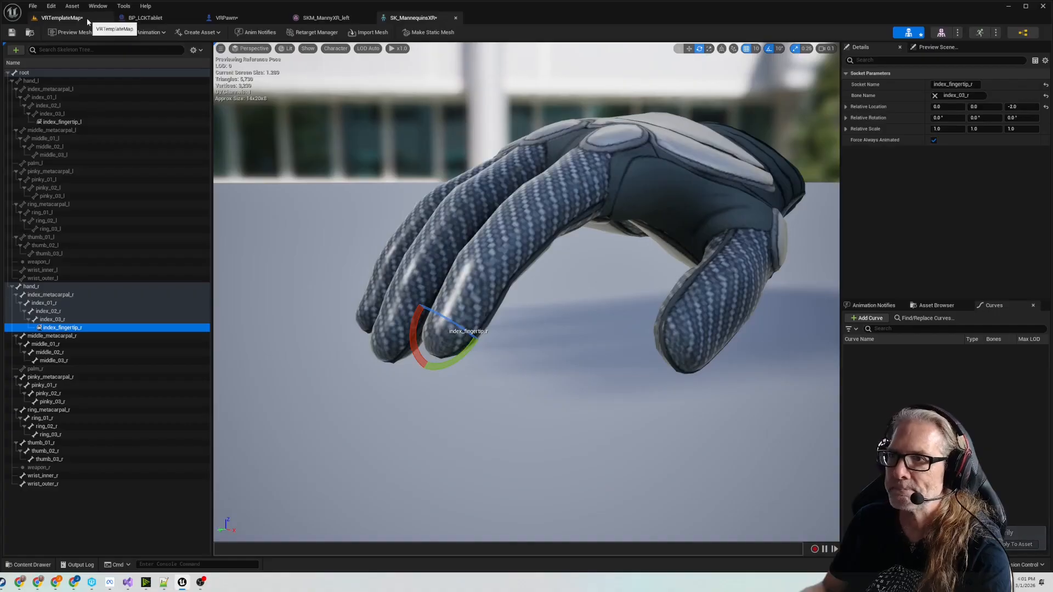
- Review the collision settings and the UICollision component tag of LeftFingertipCollision in the VRPawn blueprint
click(235, 18)
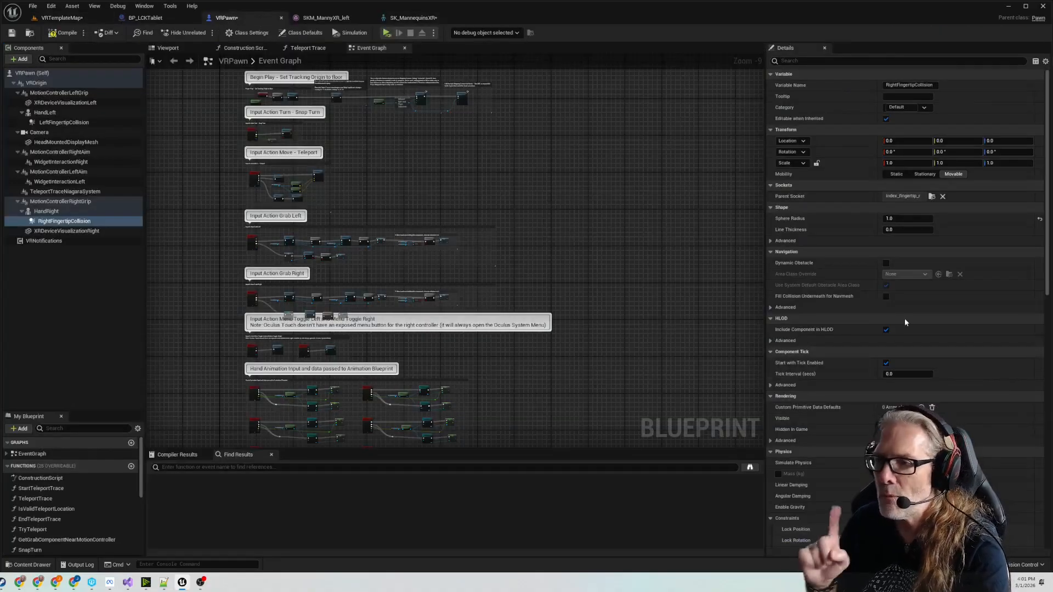
click(63, 123)
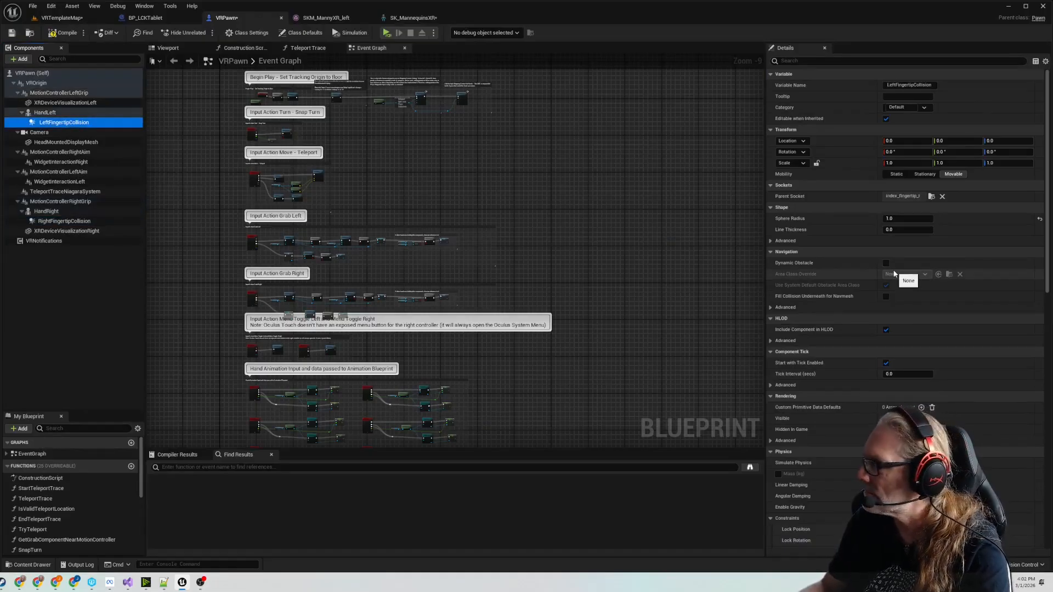
scroll(884, 259, down, 5)
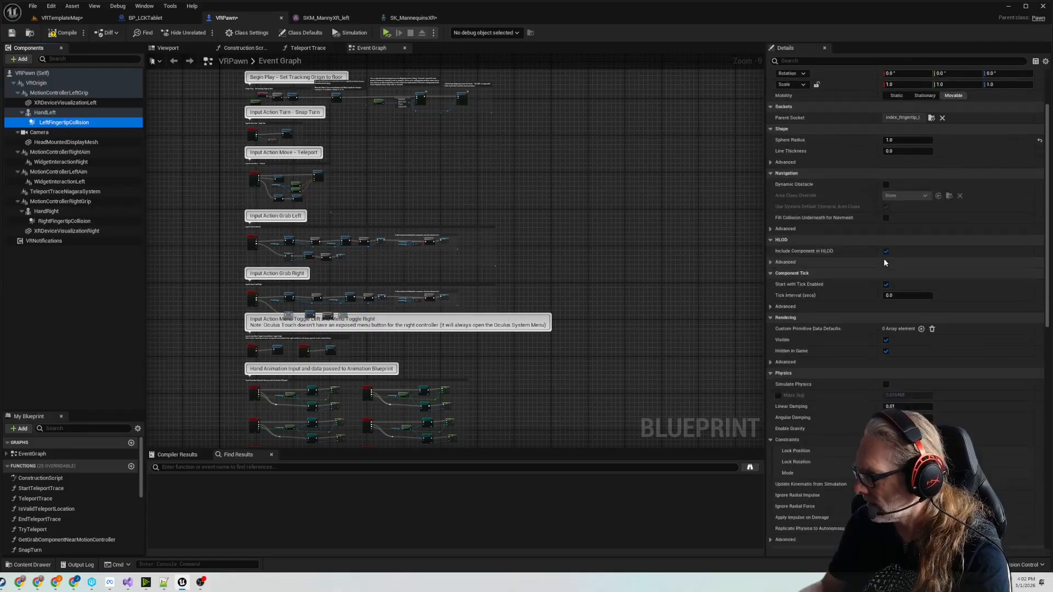
scroll(883, 260, down, 3)
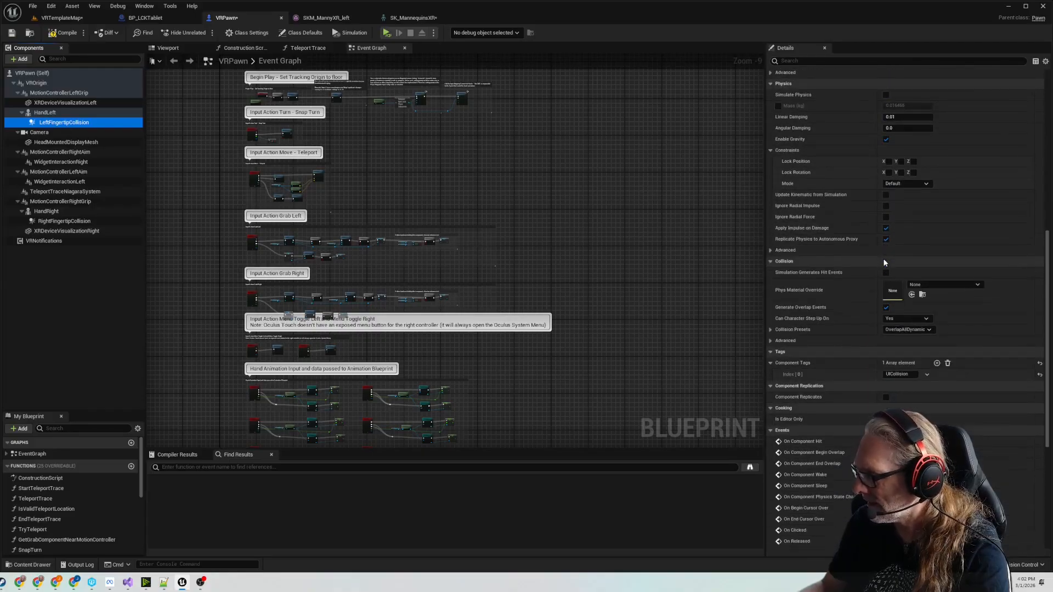
scroll(883, 258, down, 1)
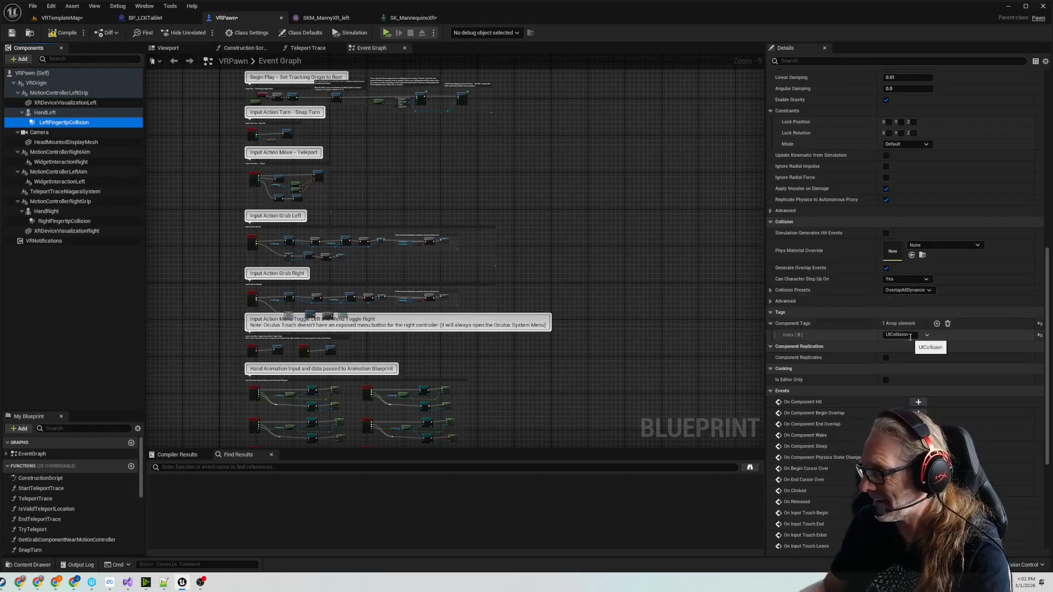
drag(913, 335, 865, 335)
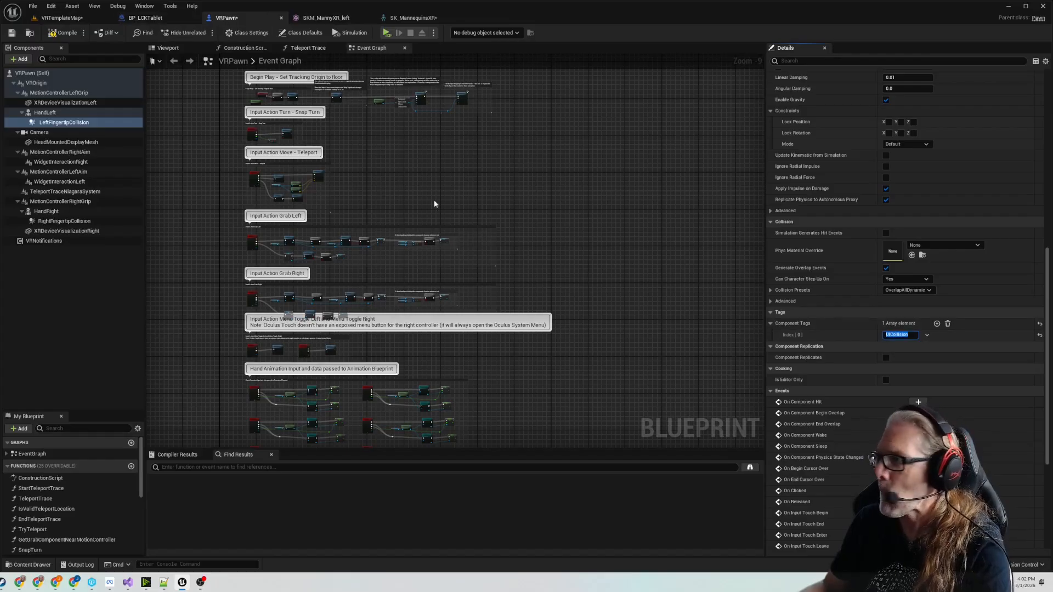
click(91, 16)
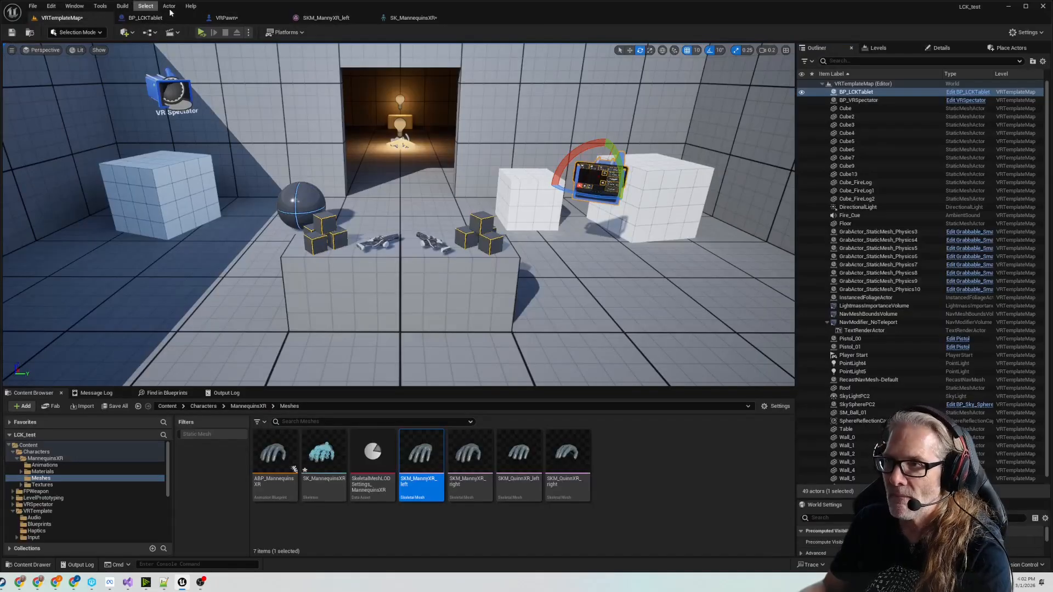
click(226, 17)
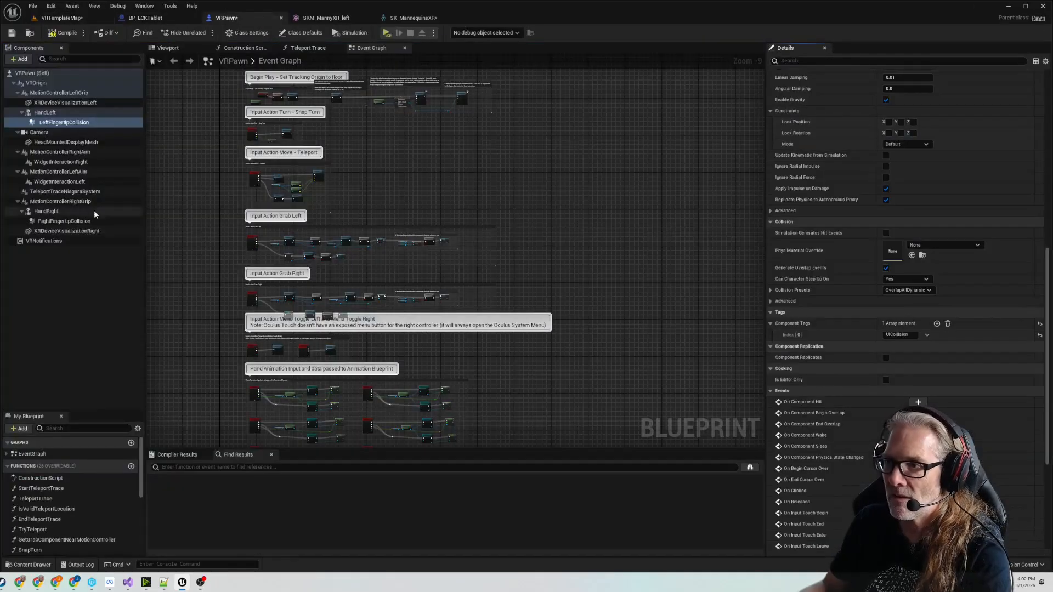
- Add a component tag named UICollision to RightFingertipCollision in the VRPawn blueprint
click(61, 223)
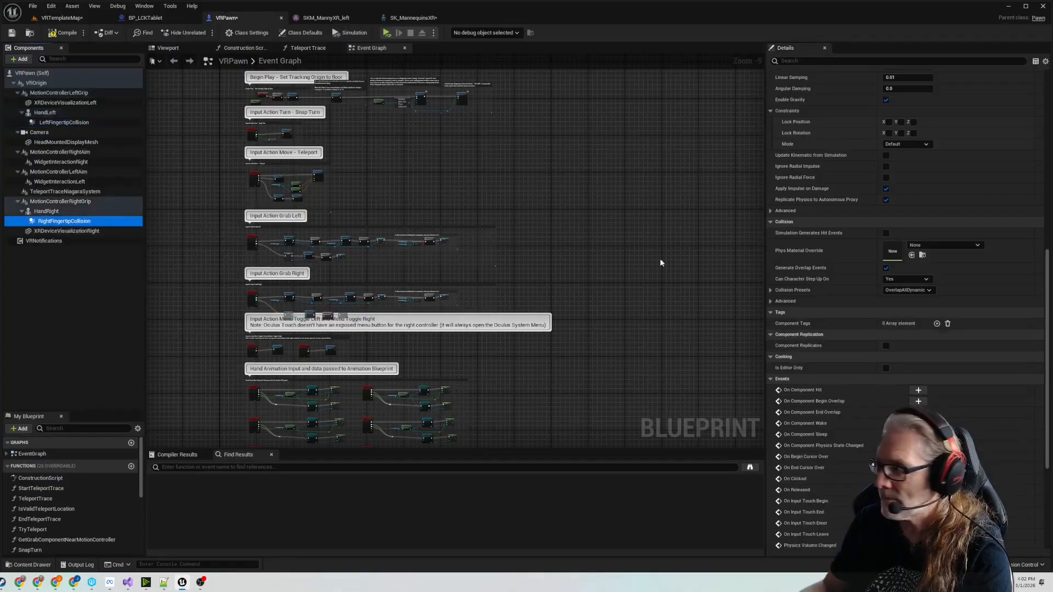
click(937, 324)
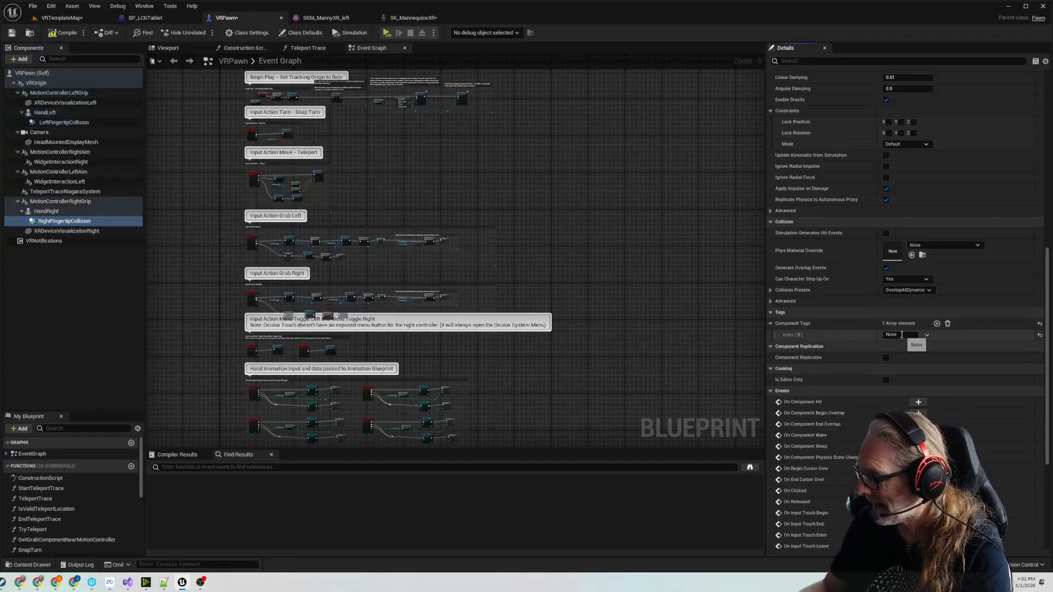
click(902, 334)
text(UICollision)
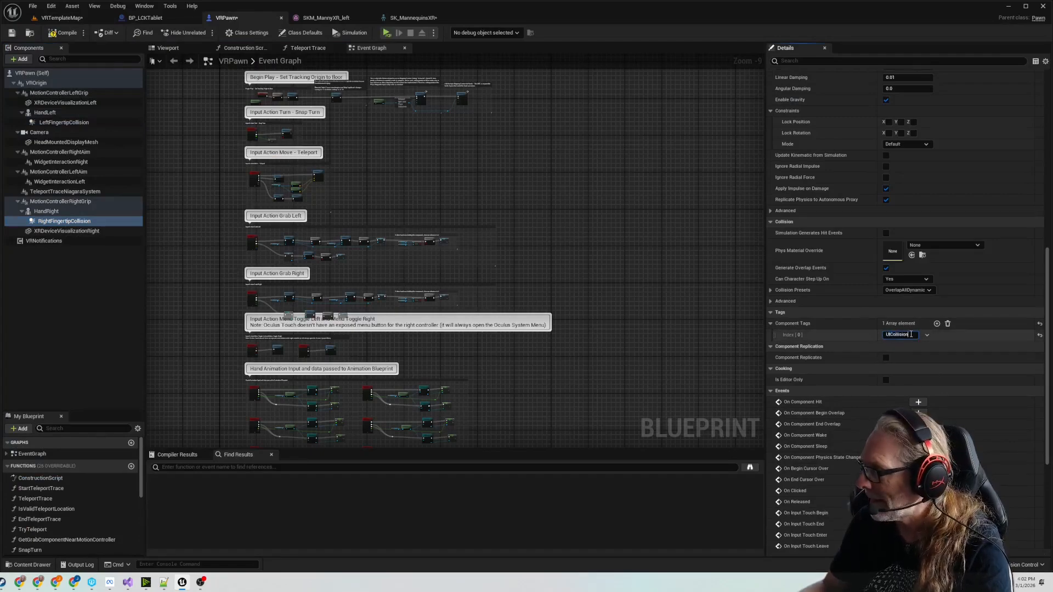
key(Tab)
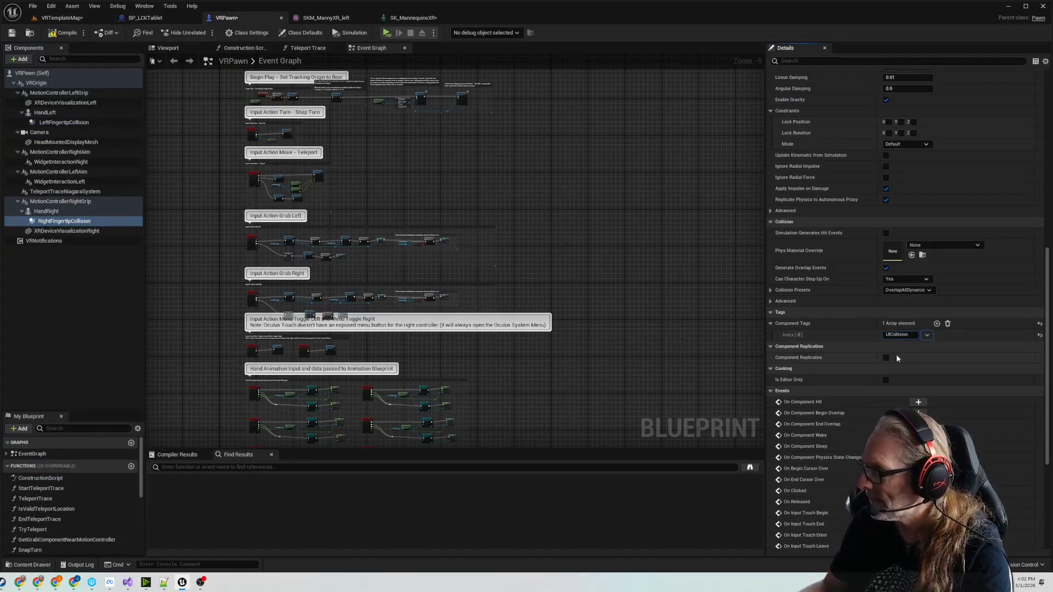
- Save the VRPawn blueprint and launch the VR preview to test the fingertip collisions with the LCK tablet
click(33, 6)
click(59, 85)
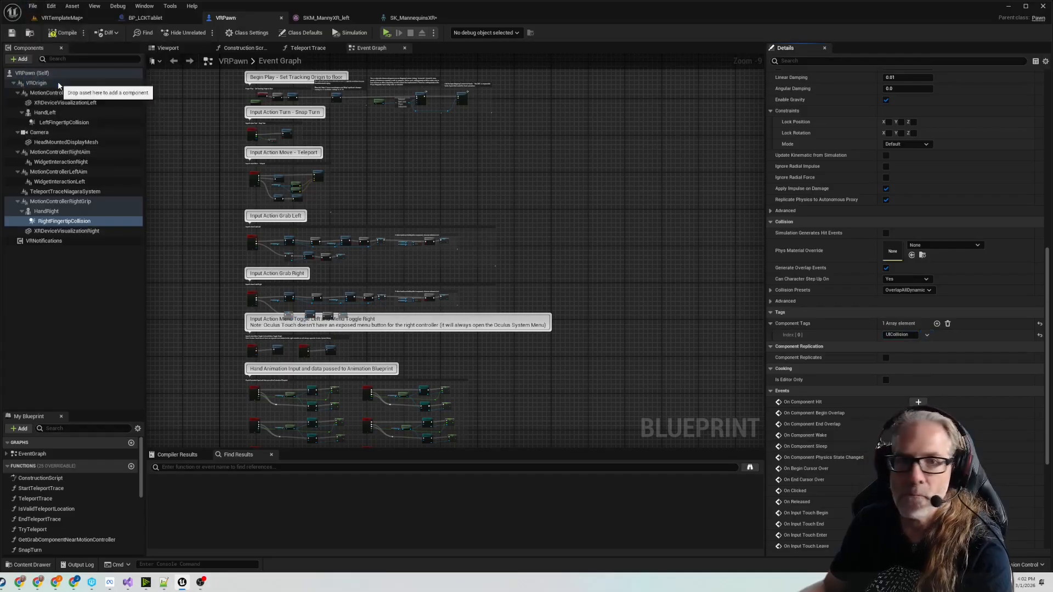
click(387, 33)
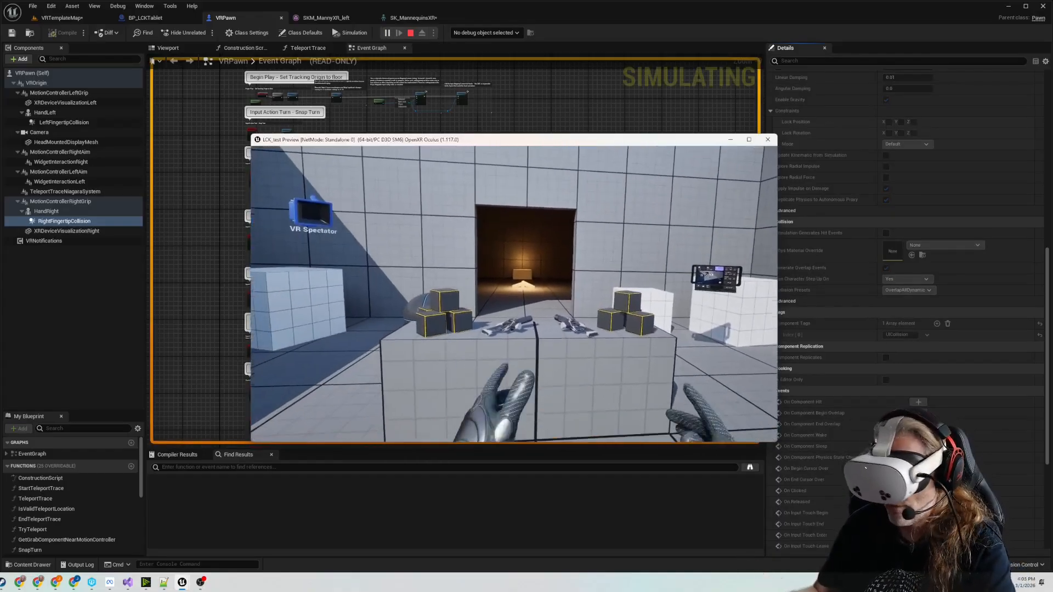